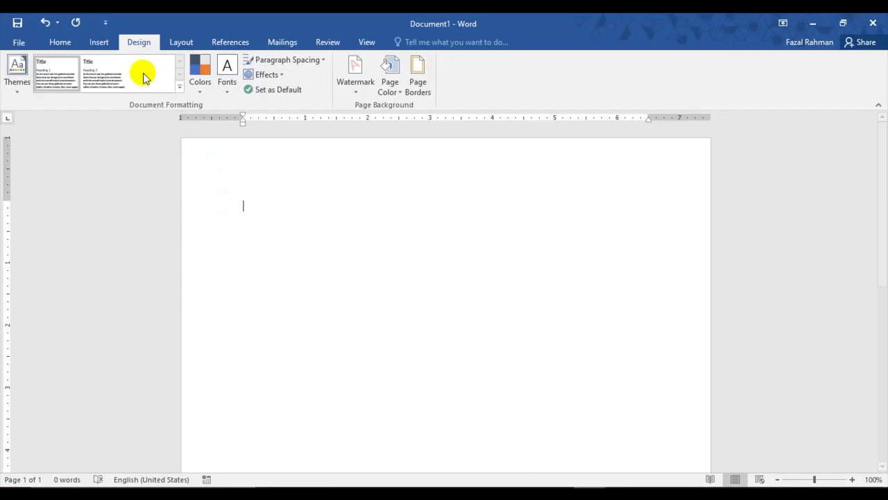
Bring up the Insert ribbon features on the new blank Document1
{"action": "left_click", "coordinate": [100, 43]}
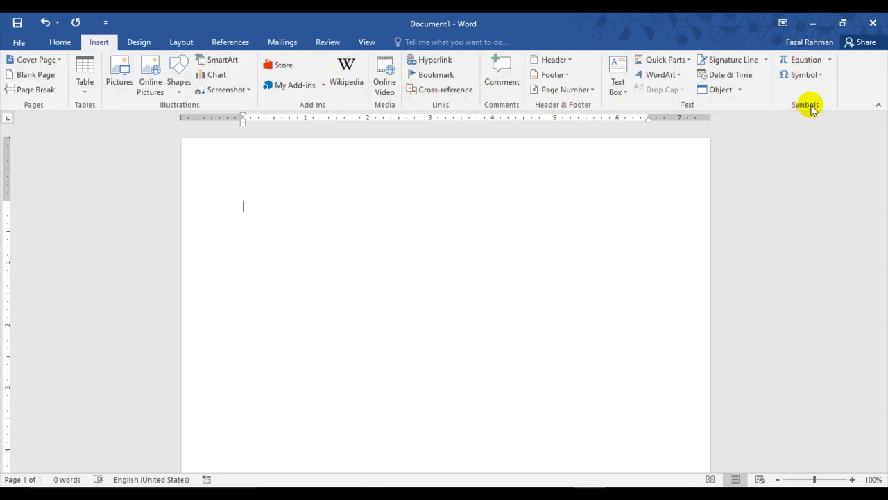
Generate three sample paragraphs with =rand(3) and add an empty line above them
{"action": "left_click", "coordinate": [139, 42]}
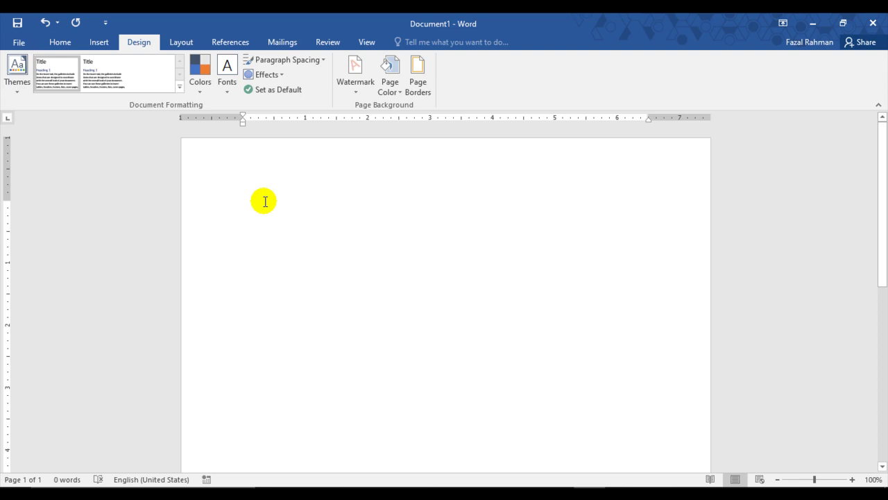
{"action": "type", "text": "=rand(3"}
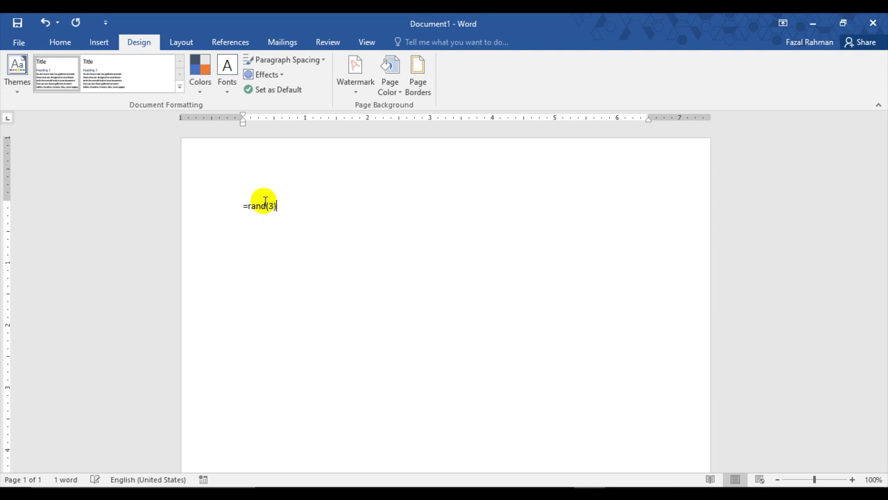
{"action": "key", "text": "Return"}
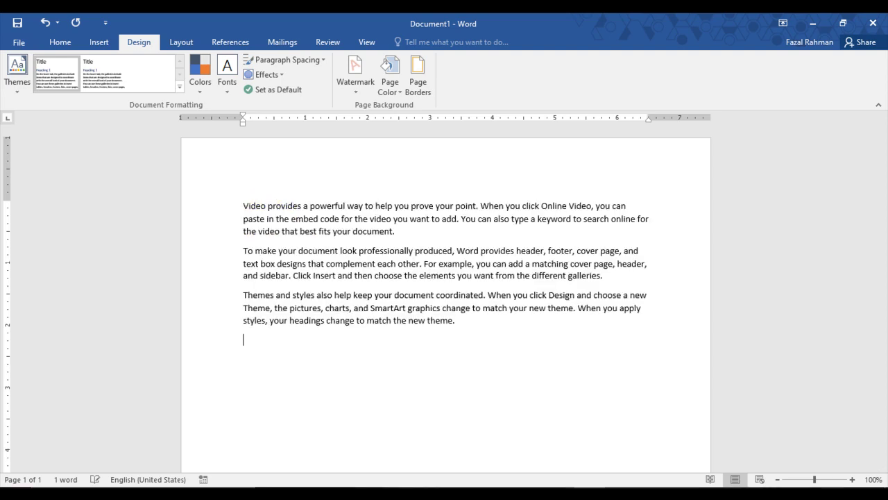
{"action": "left_click", "coordinate": [240, 199]}
{"action": "key", "text": "Return"}
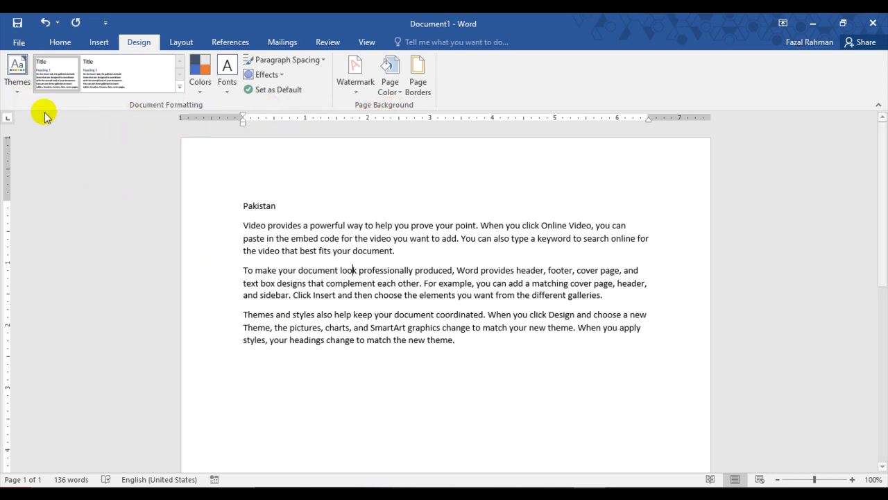
{"action": "left_click", "coordinate": [16, 91]}
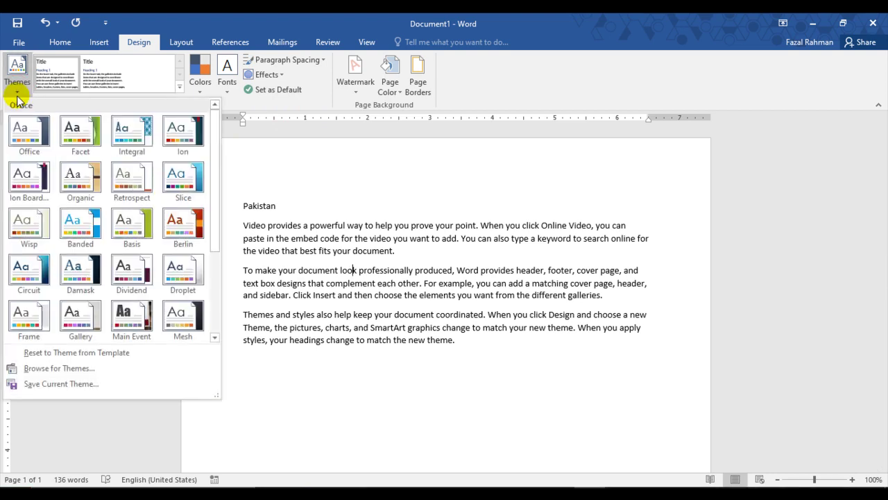
{"action": "left_click", "coordinate": [327, 250]}
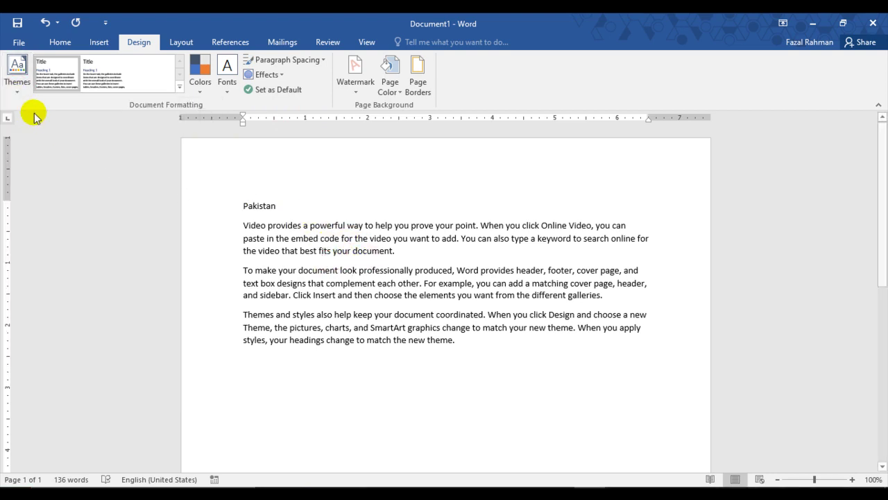
{"action": "left_click", "coordinate": [18, 90]}
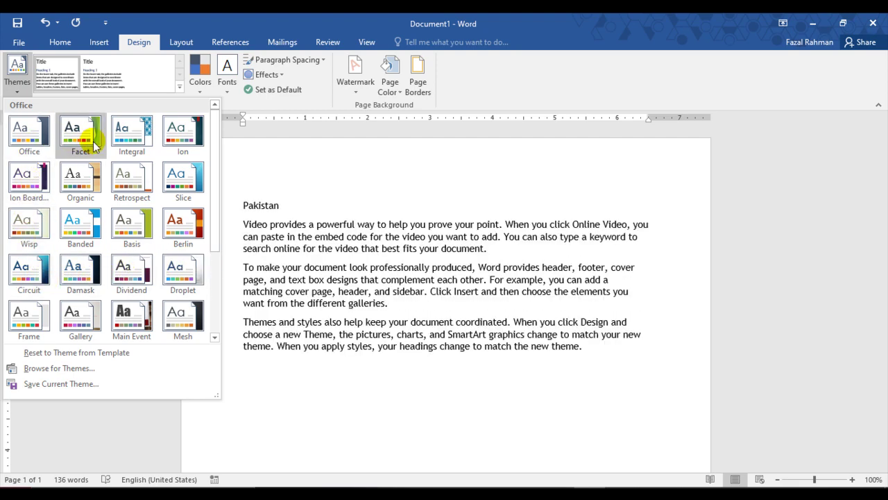
{"action": "left_click", "coordinate": [402, 248]}
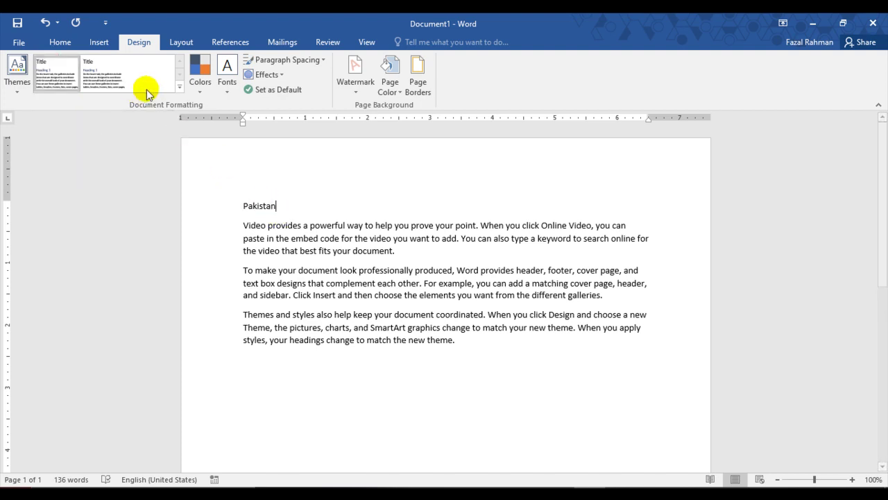
Give the Pakistan line the Heading 1 style from the Home Styles gallery
{"action": "left_click", "coordinate": [179, 87]}
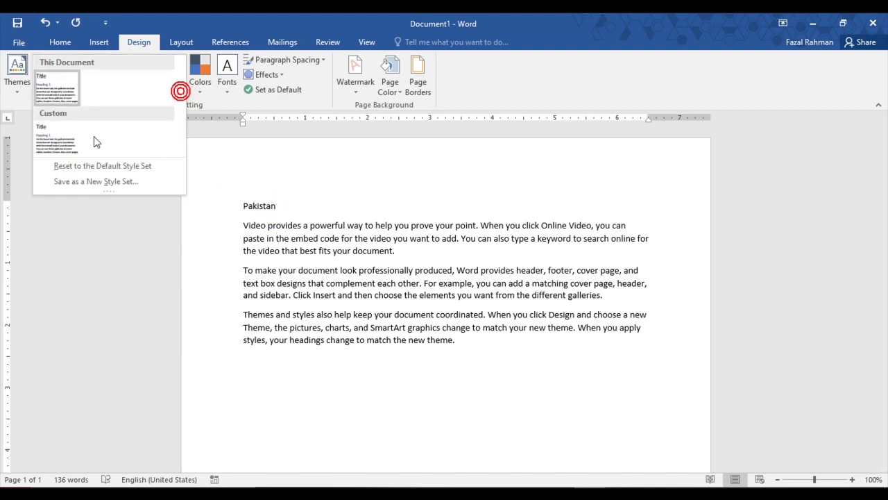
{"action": "left_click", "coordinate": [236, 105]}
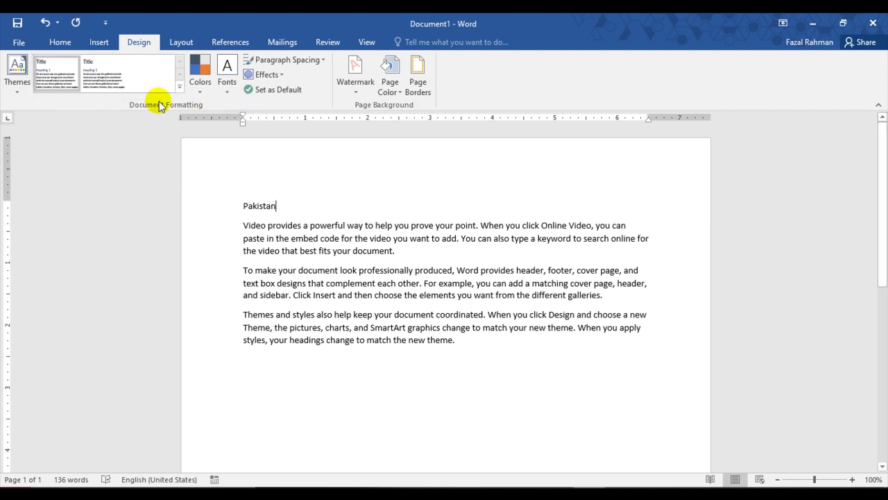
{"action": "left_click", "coordinate": [179, 89]}
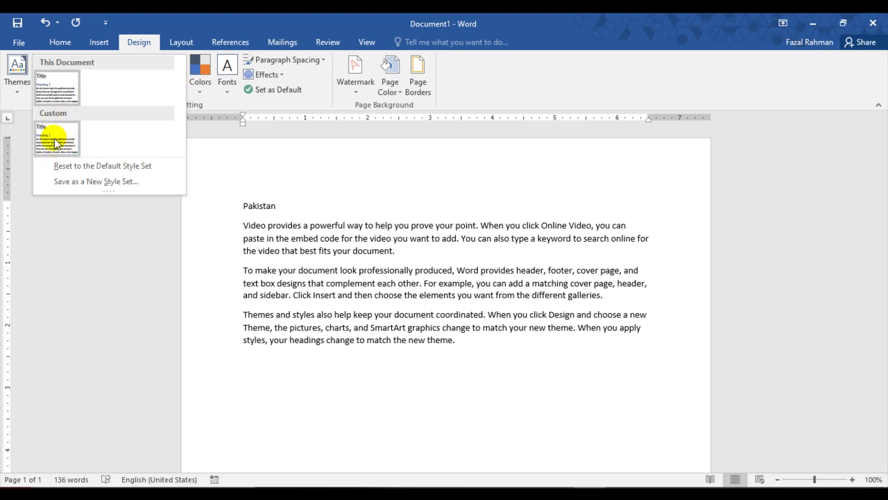
{"action": "left_click", "coordinate": [242, 106]}
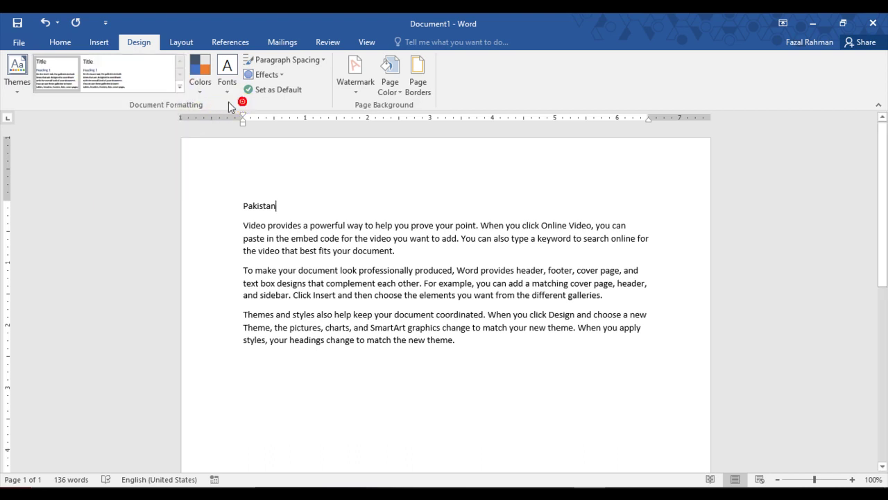
{"action": "left_click", "coordinate": [58, 41]}
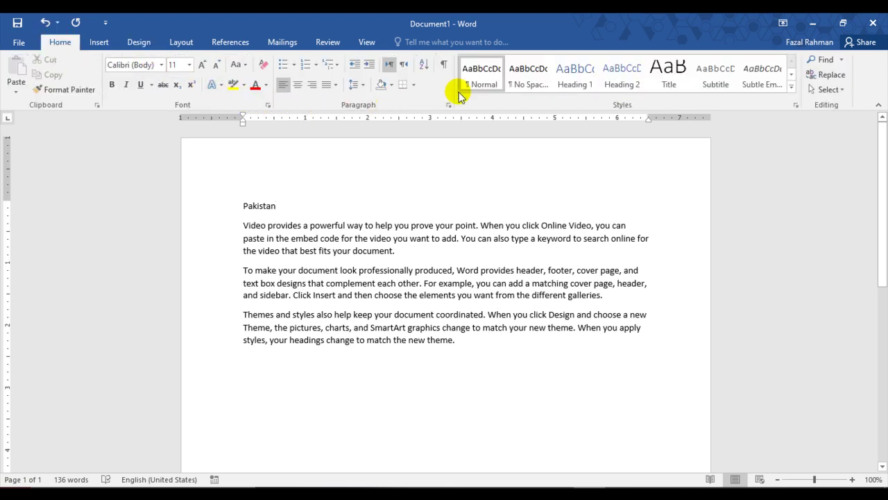
{"action": "left_click", "coordinate": [576, 76]}
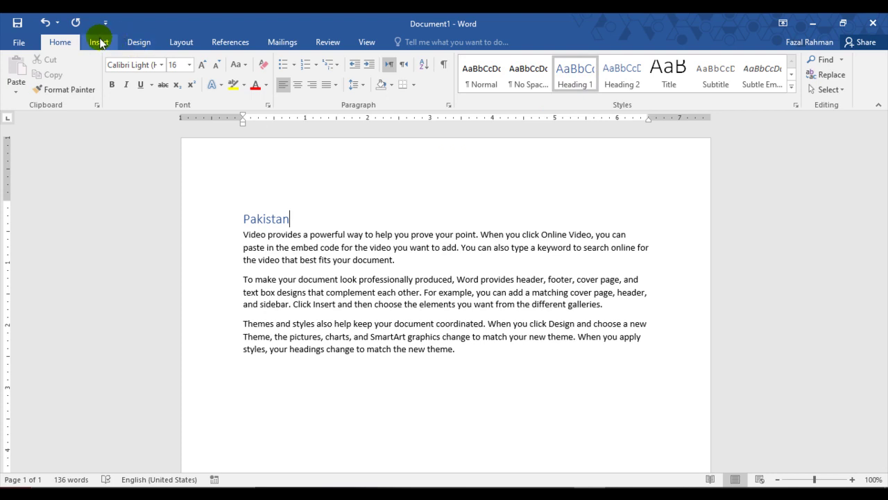
{"action": "left_click", "coordinate": [138, 43]}
Centre the Pakistan heading on the page
{"action": "left_click", "coordinate": [201, 90]}
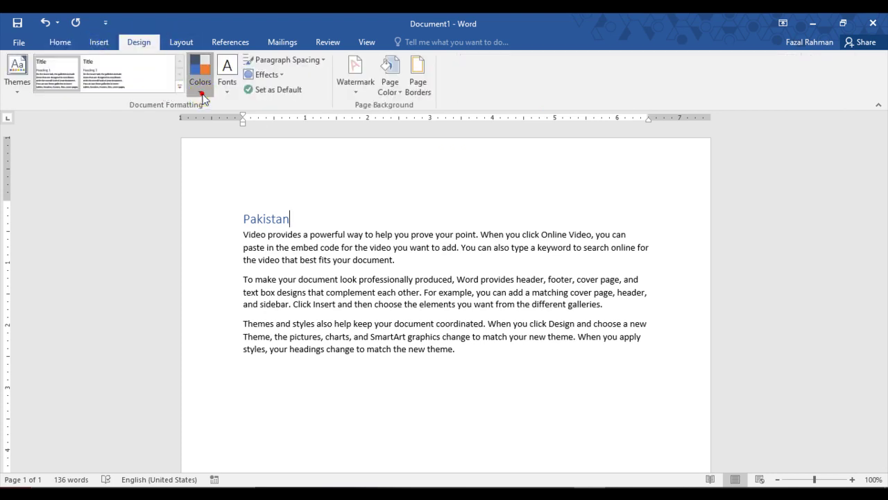
{"action": "left_click", "coordinate": [383, 188]}
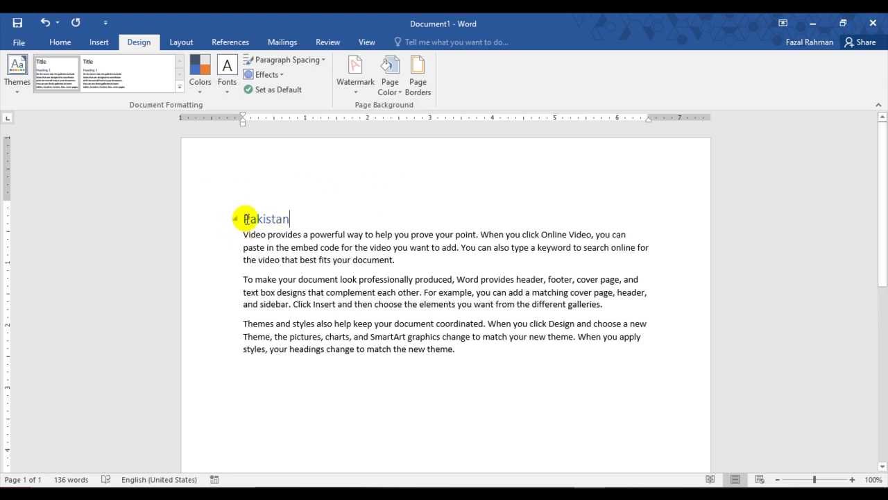
{"action": "key", "text": "ctrl+e"}
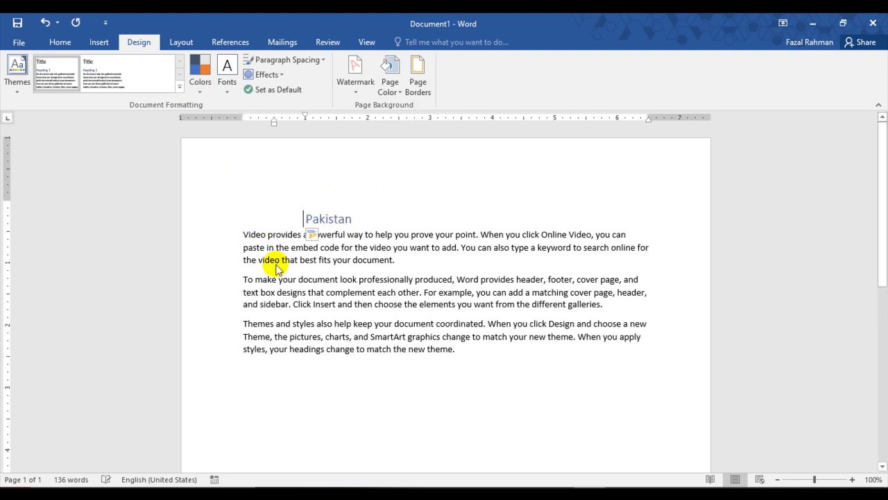
Enlarge the Pakistan heading's font size by two steps
{"action": "left_click", "coordinate": [197, 92]}
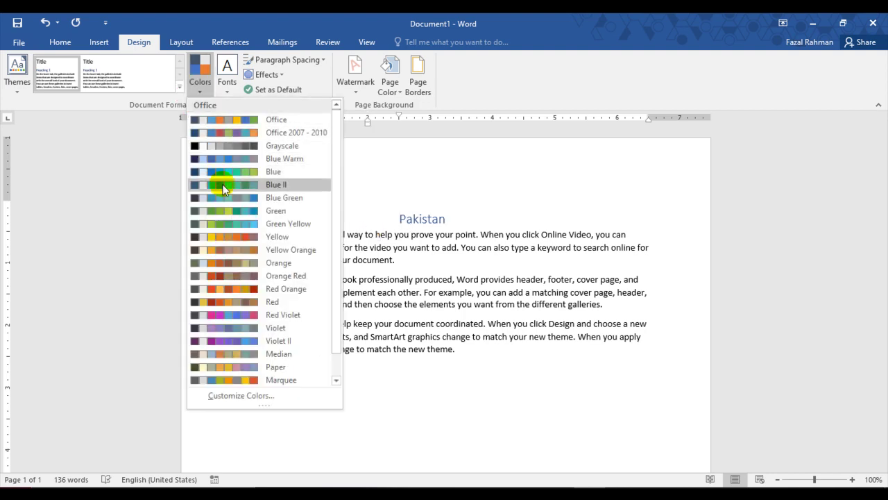
{"action": "left_click", "coordinate": [406, 249]}
{"action": "left_click_drag", "start_coordinate": [445, 218], "coordinate": [396, 224]}
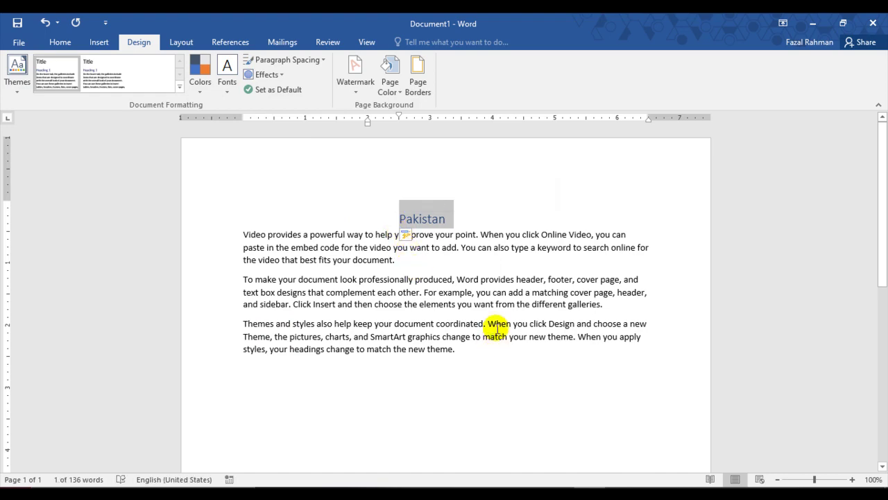
{"action": "key", "text": "ctrl+shift+period"}
{"action": "key", "text": "ctrl+shift+period"}
{"action": "key", "text": "ctrl+shift+period"}
{"action": "key", "text": "ctrl+shift+period"}
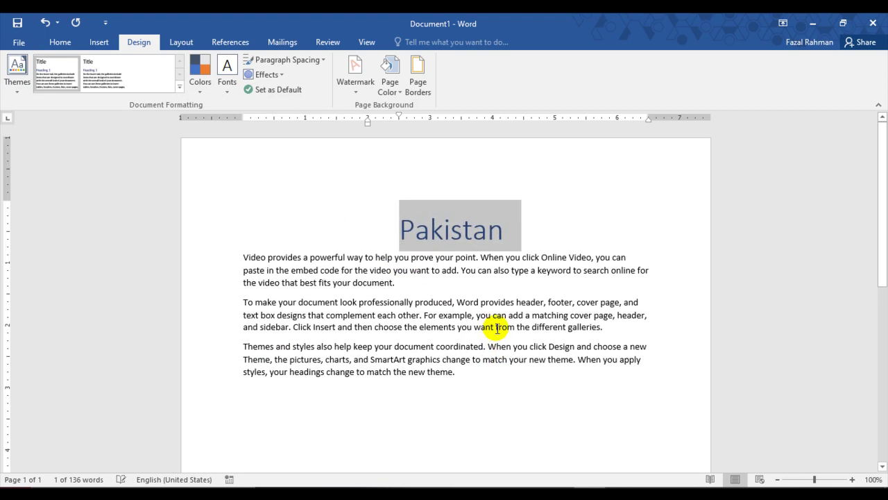
{"action": "key", "text": "ctrl+shift+period"}
{"action": "key", "text": "ctrl+shift+period"}
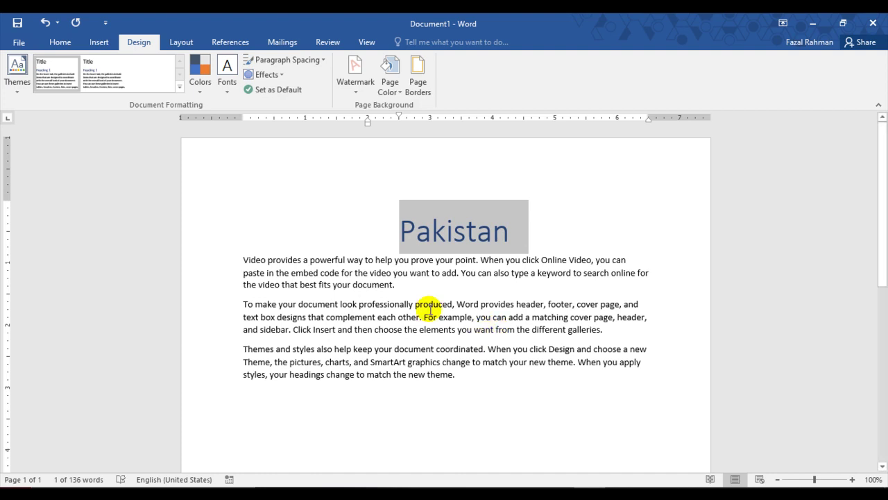
Preview the theme colour schemes and theme fonts without changing them
{"action": "left_click", "coordinate": [205, 97]}
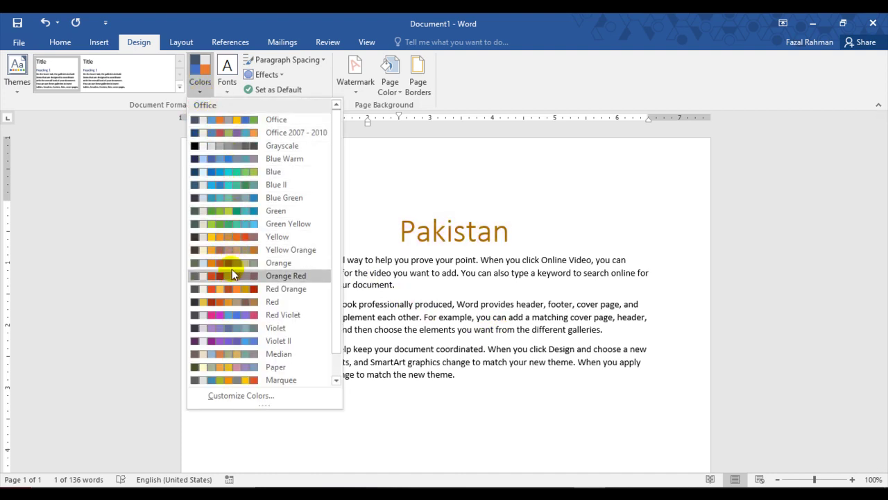
{"action": "left_click", "coordinate": [389, 340]}
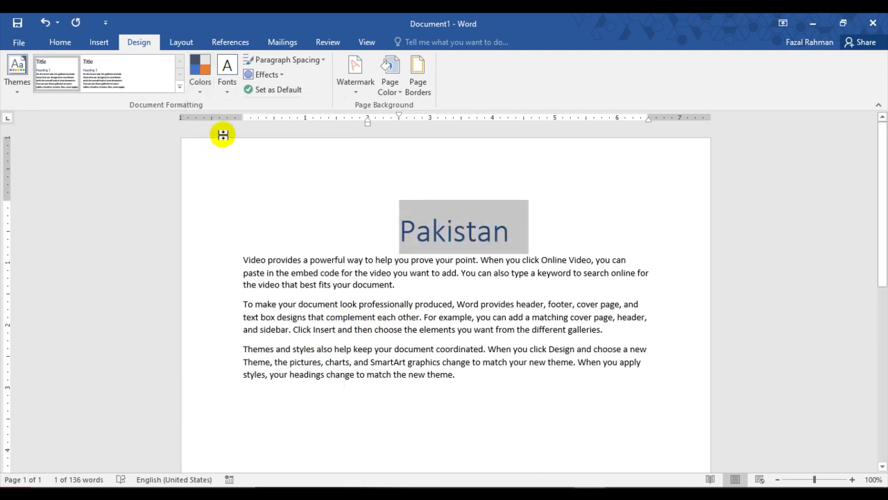
{"action": "left_click", "coordinate": [232, 101]}
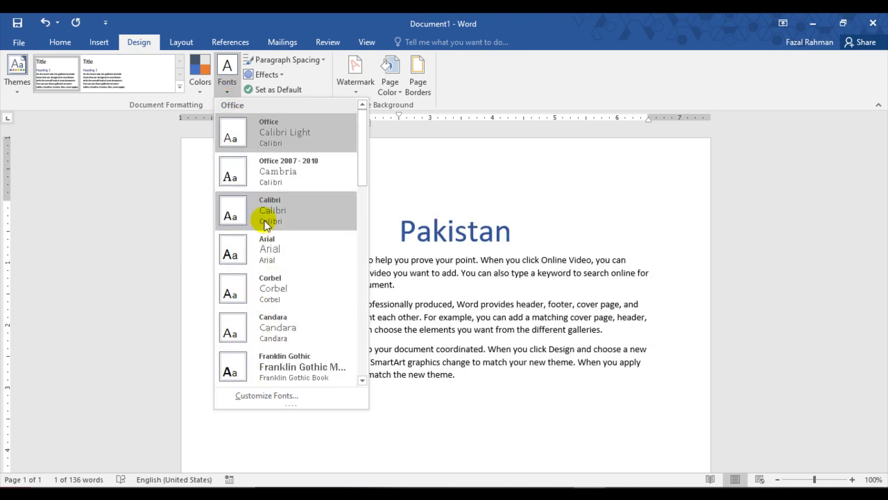
{"action": "left_click", "coordinate": [423, 319]}
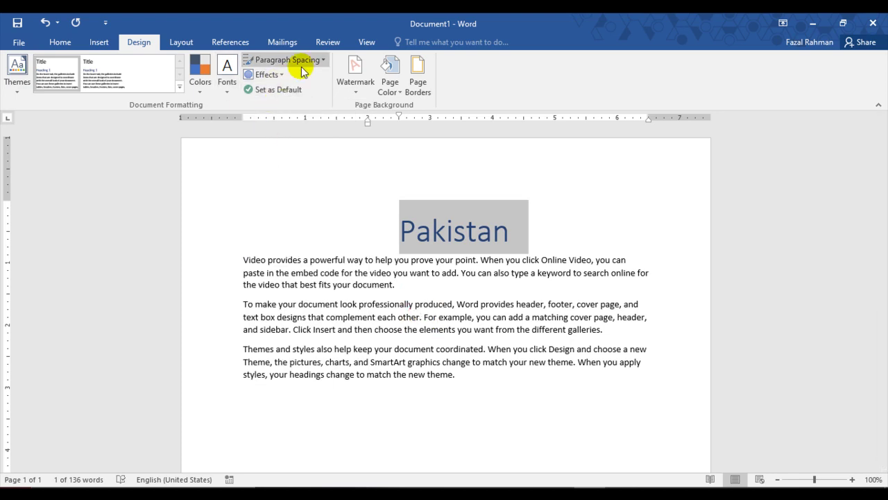
{"action": "left_click", "coordinate": [284, 274]}
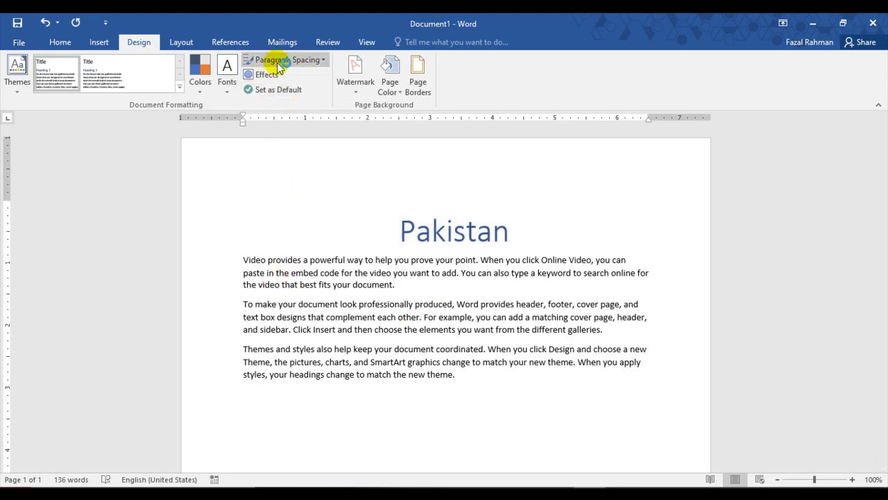
{"action": "left_click", "coordinate": [60, 42]}
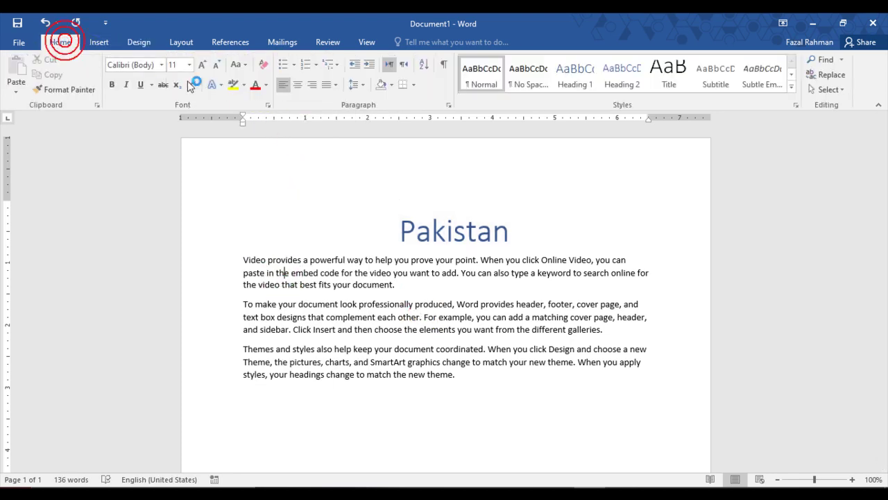
{"action": "left_click", "coordinate": [363, 85]}
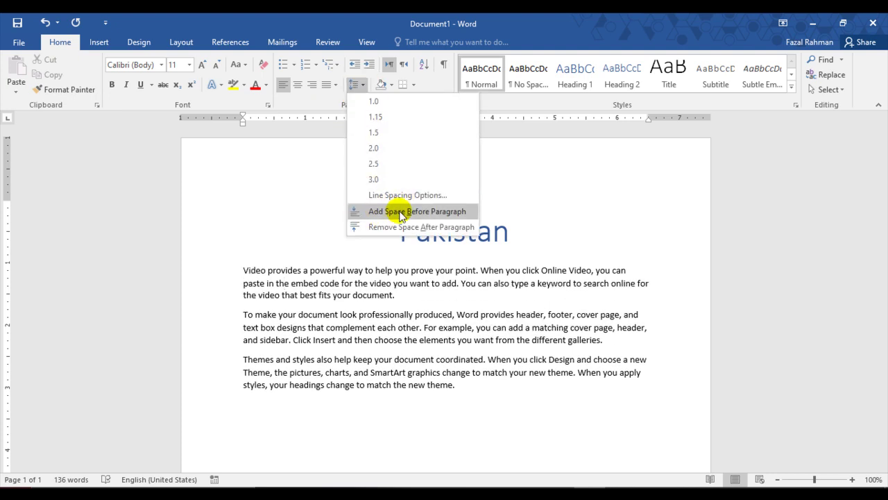
{"action": "left_click", "coordinate": [138, 42]}
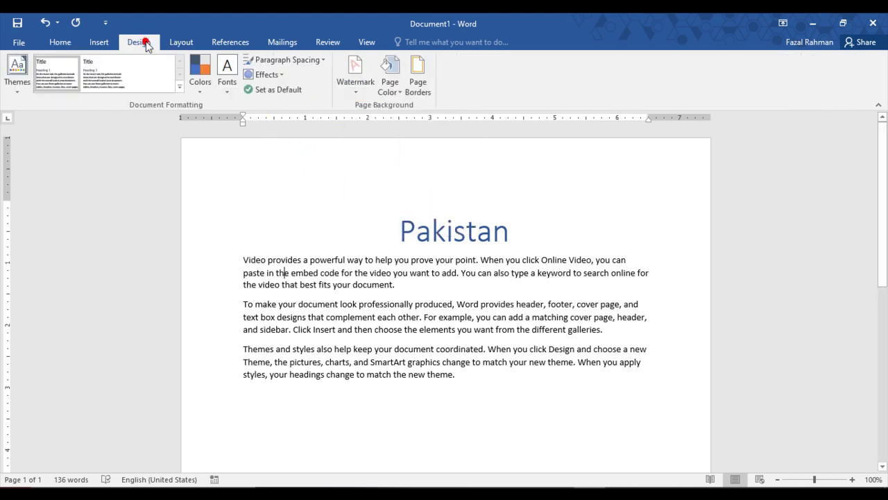
{"action": "left_click", "coordinate": [321, 66]}
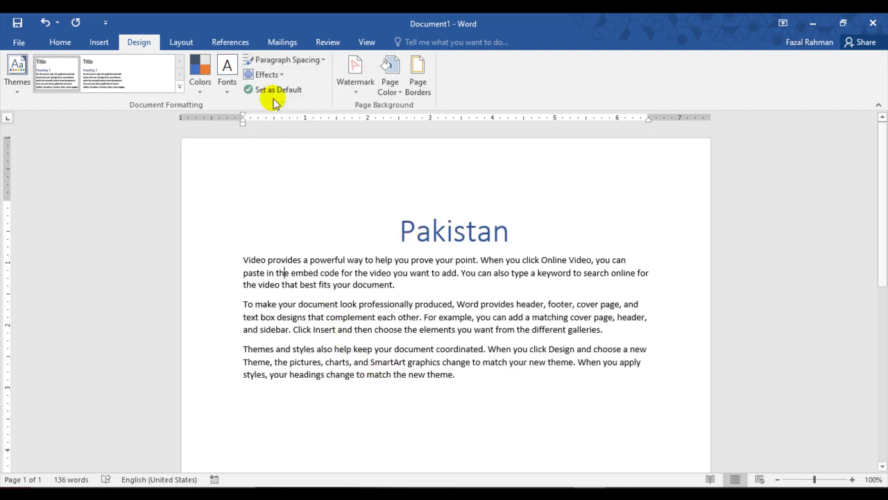
Apply the Inset theme effects to the document
{"action": "left_click", "coordinate": [270, 74]}
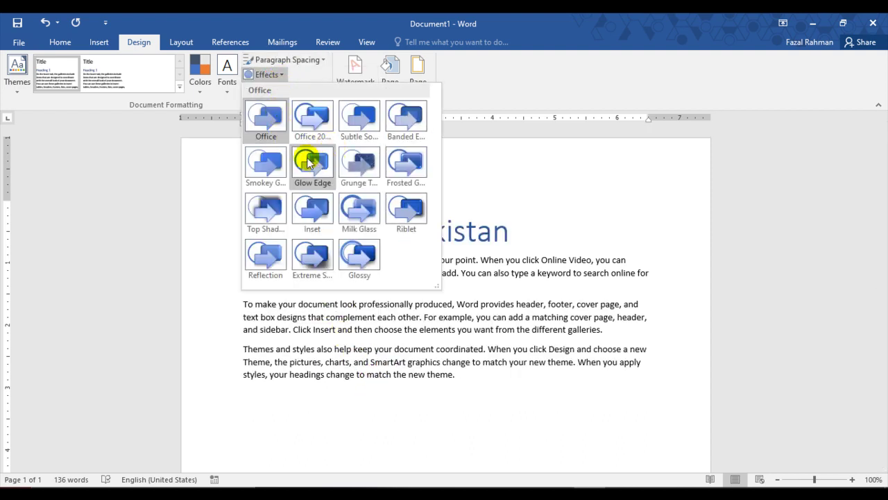
{"action": "left_click", "coordinate": [464, 317]}
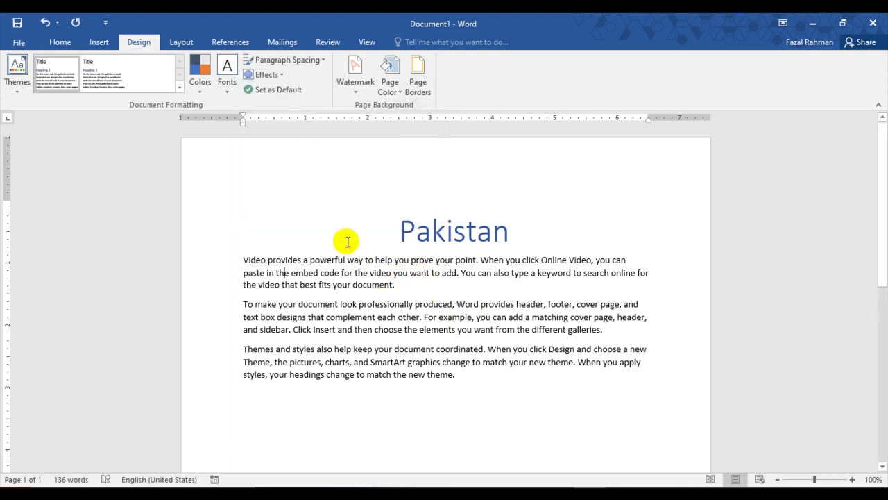
{"action": "left_click", "coordinate": [277, 74]}
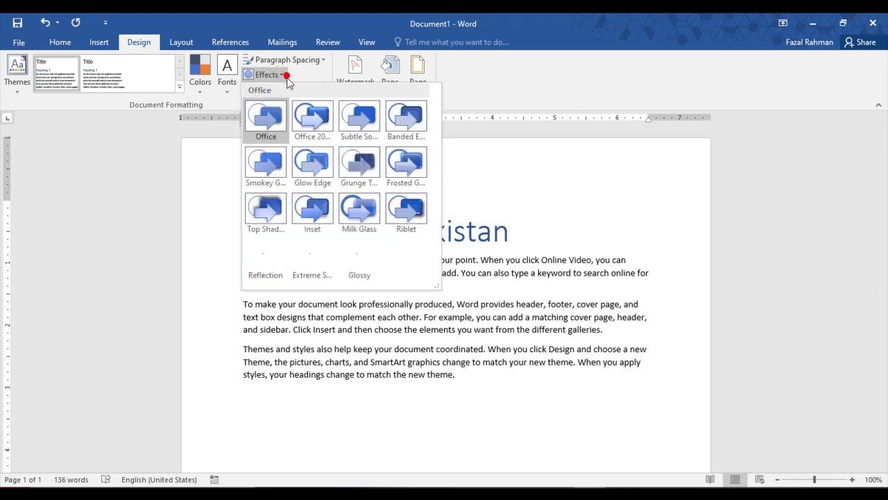
{"action": "left_click", "coordinate": [311, 208]}
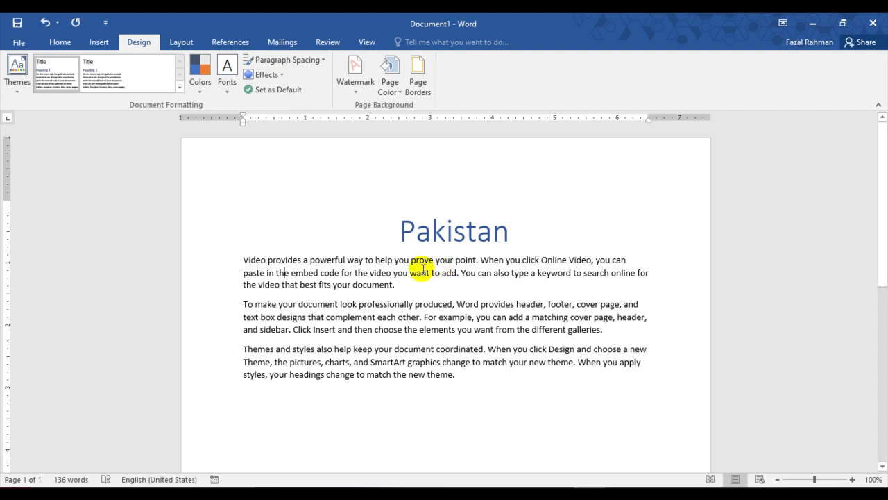
Make the current style set and theme the default for new documents
{"action": "left_click", "coordinate": [278, 91]}
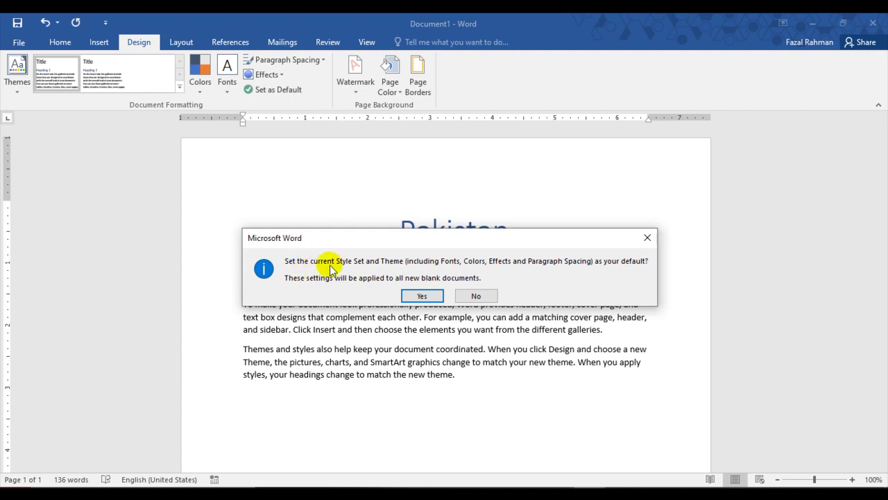
{"action": "left_click", "coordinate": [426, 295]}
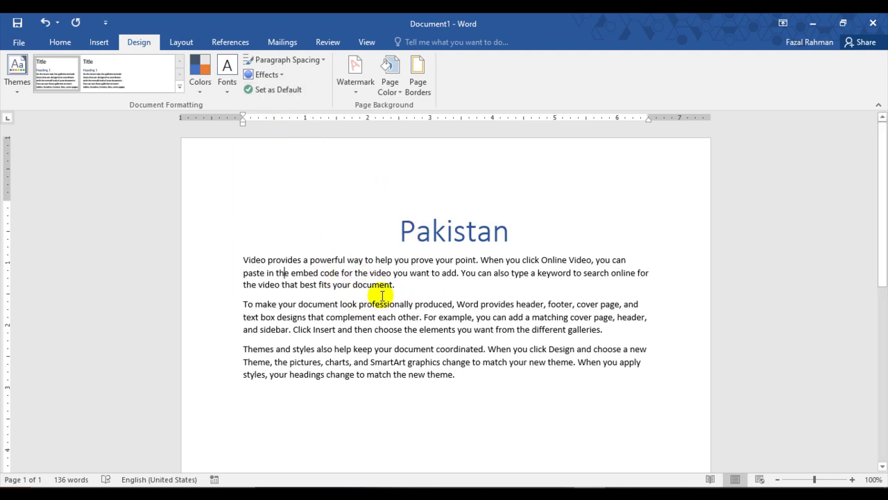
{"action": "left_click", "coordinate": [279, 75]}
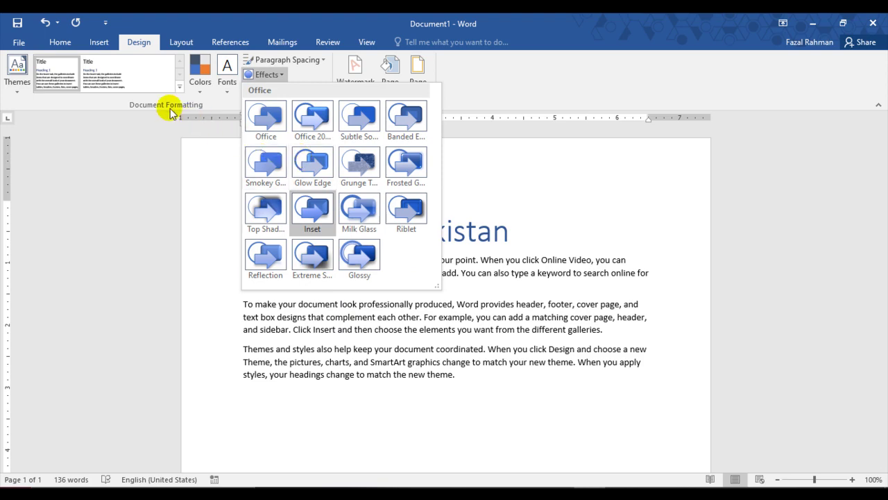
{"action": "left_click", "coordinate": [19, 93]}
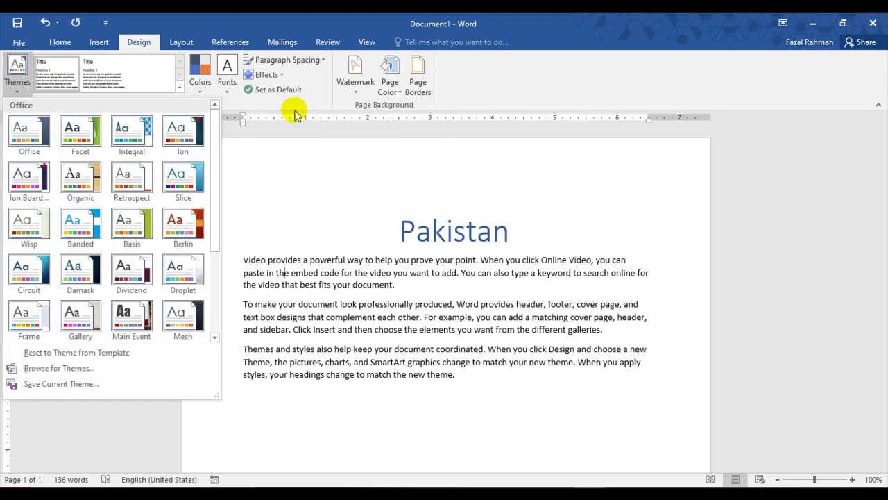
{"action": "left_click", "coordinate": [304, 105]}
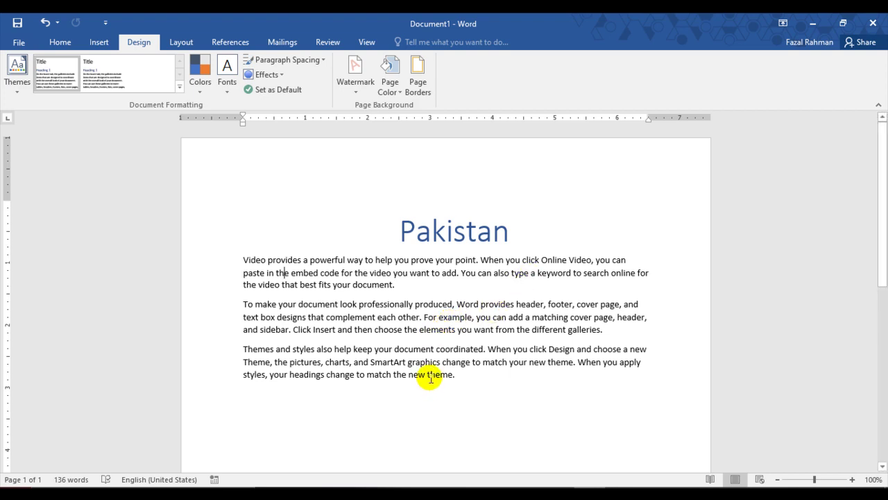
Bring up the Printed Watermark dialog via Design > Watermark > Custom Watermark
{"action": "left_click", "coordinate": [358, 95]}
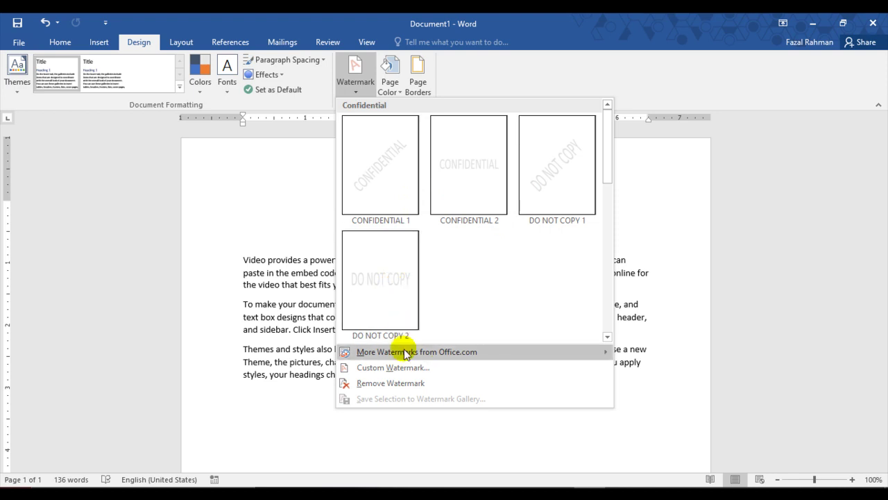
{"action": "mouse_move", "coordinate": [405, 350]}
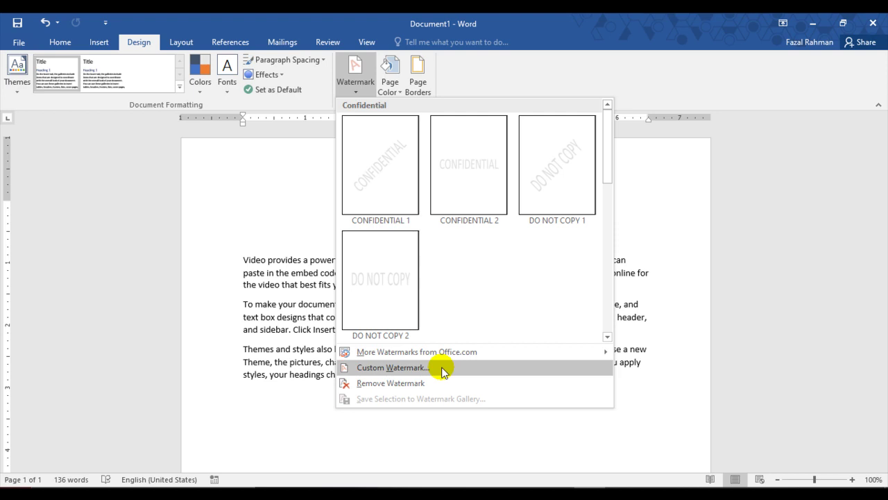
{"action": "left_click", "coordinate": [443, 369]}
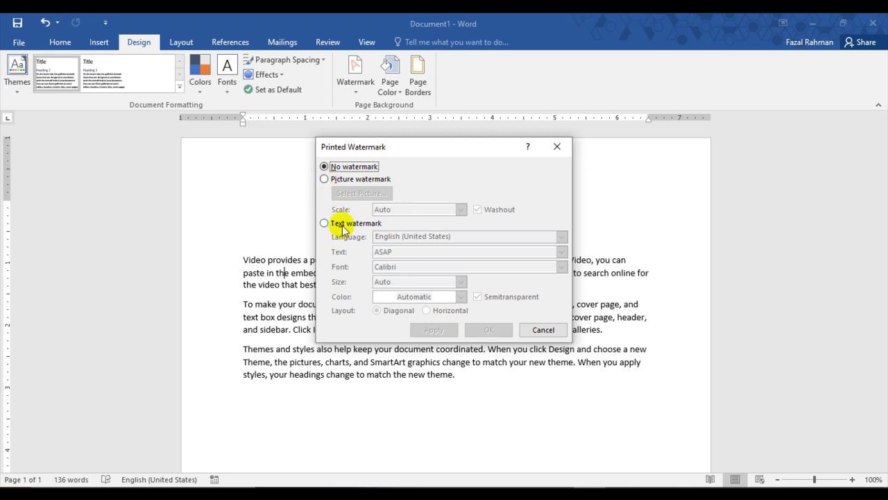
Choose Picture watermark using the image 3.jpeg from the Downloads folder
{"action": "left_click", "coordinate": [331, 182]}
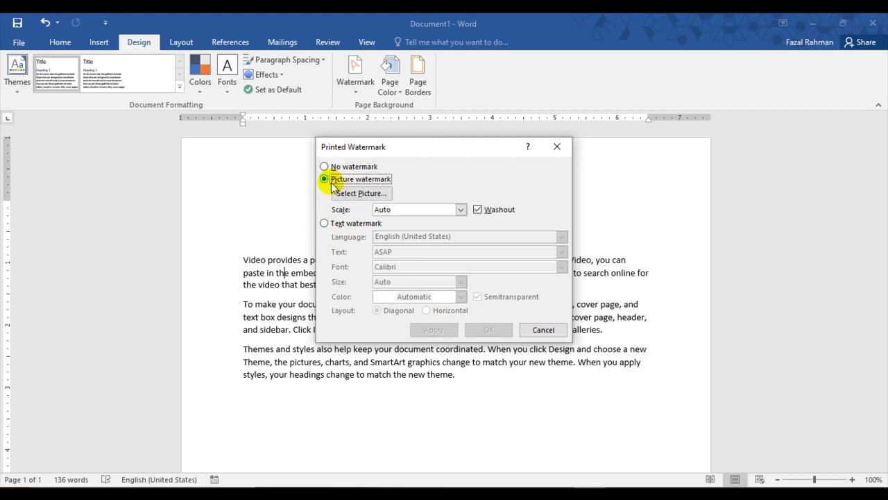
{"action": "left_click", "coordinate": [375, 199]}
{"action": "left_click", "coordinate": [443, 276]}
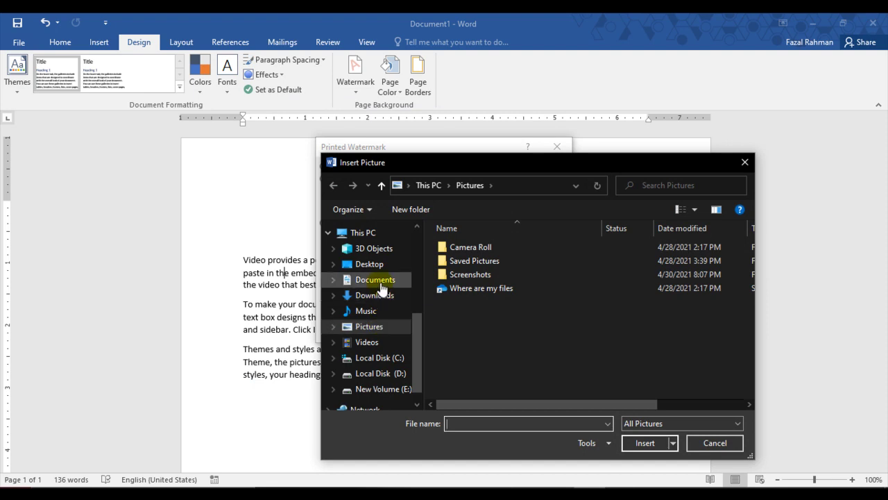
{"action": "left_click", "coordinate": [371, 294]}
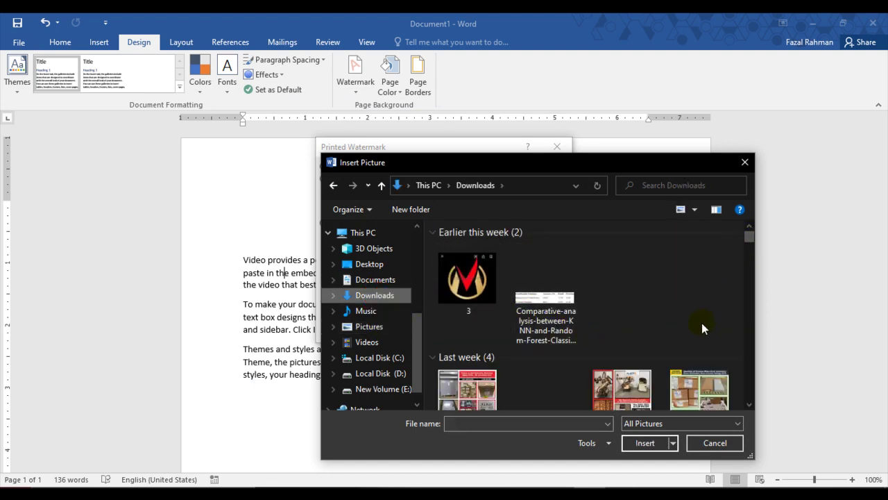
{"action": "scroll", "coordinate": [702, 322], "scroll_direction": "down", "scroll_amount": 5}
{"action": "scroll", "coordinate": [701, 323], "scroll_direction": "up", "scroll_amount": 2}
{"action": "scroll", "coordinate": [701, 323], "scroll_direction": "up", "scroll_amount": 3}
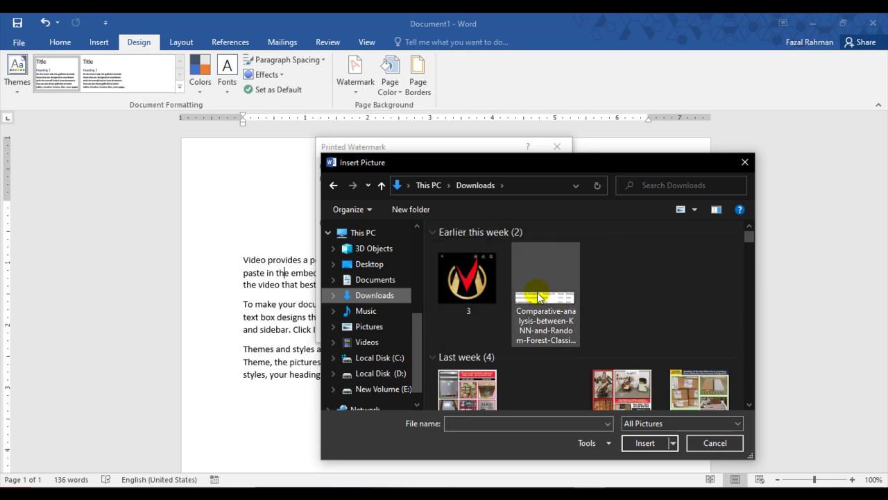
{"action": "left_click", "coordinate": [468, 278]}
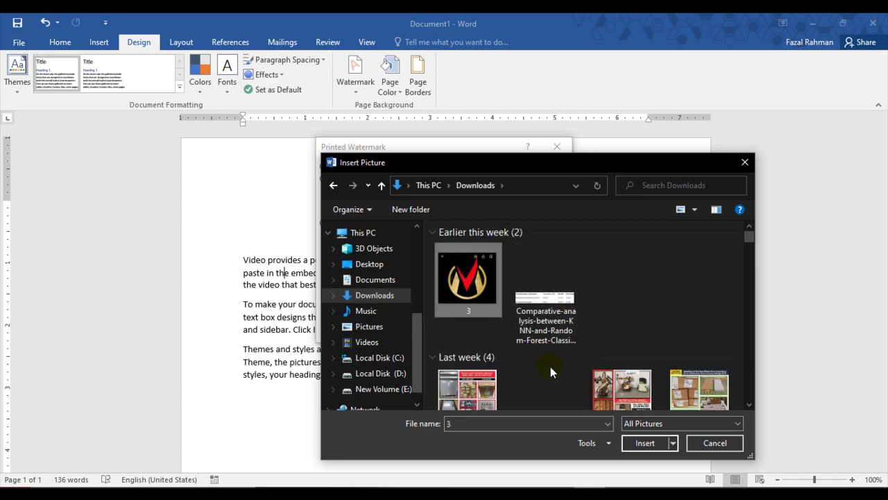
{"action": "left_click", "coordinate": [645, 444]}
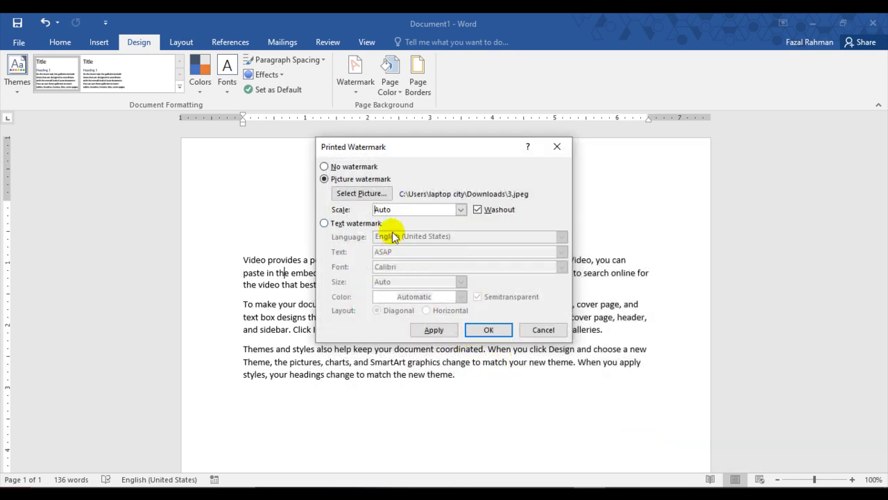
Apply the 3.jpeg watermark with Washout, after briefly comparing it in full colour
{"action": "left_click", "coordinate": [477, 211]}
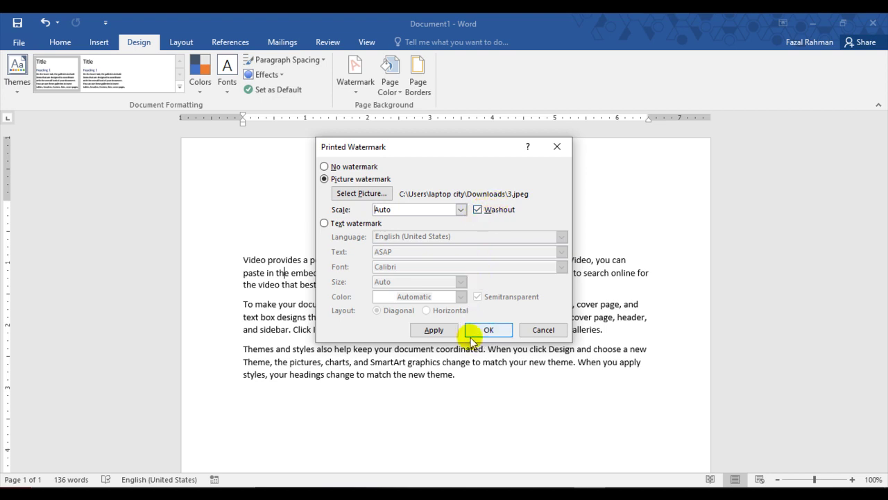
{"action": "left_click", "coordinate": [434, 329]}
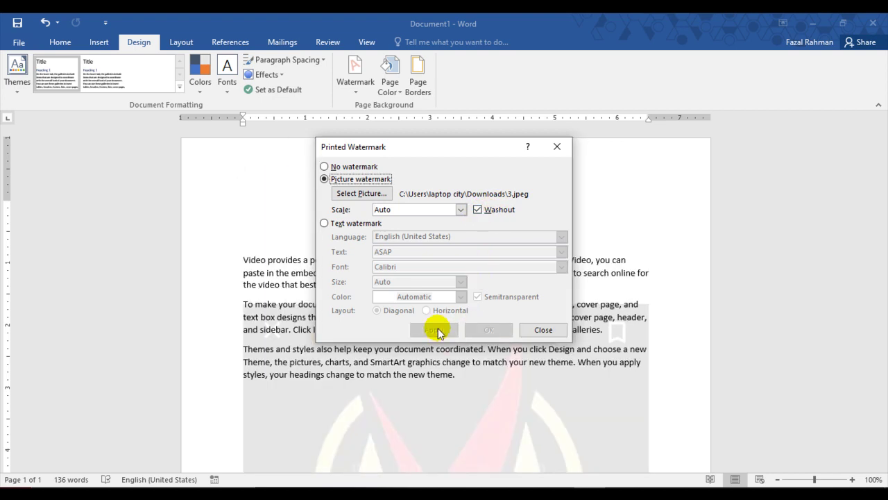
{"action": "mouse_move", "coordinate": [468, 151]}
{"action": "left_mouse_down"}
{"action": "mouse_move", "coordinate": [533, 165]}
{"action": "mouse_move", "coordinate": [718, 140]}
{"action": "left_mouse_up"}
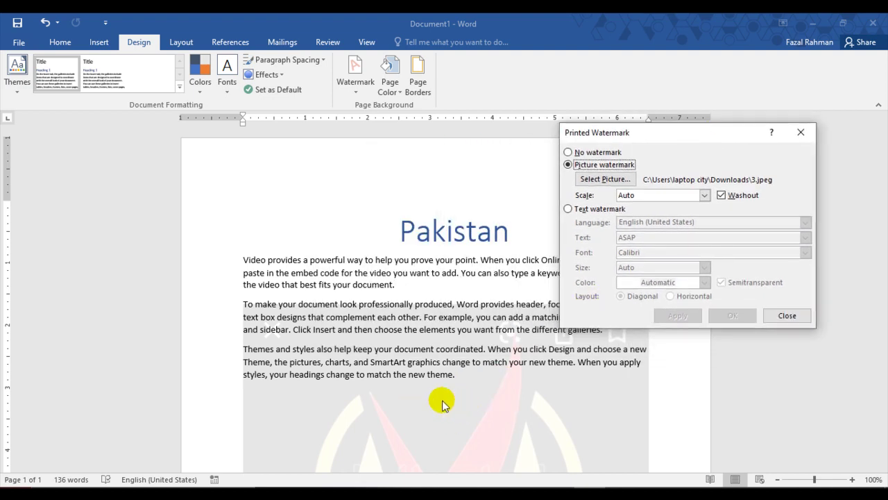
{"action": "left_click", "coordinate": [722, 197]}
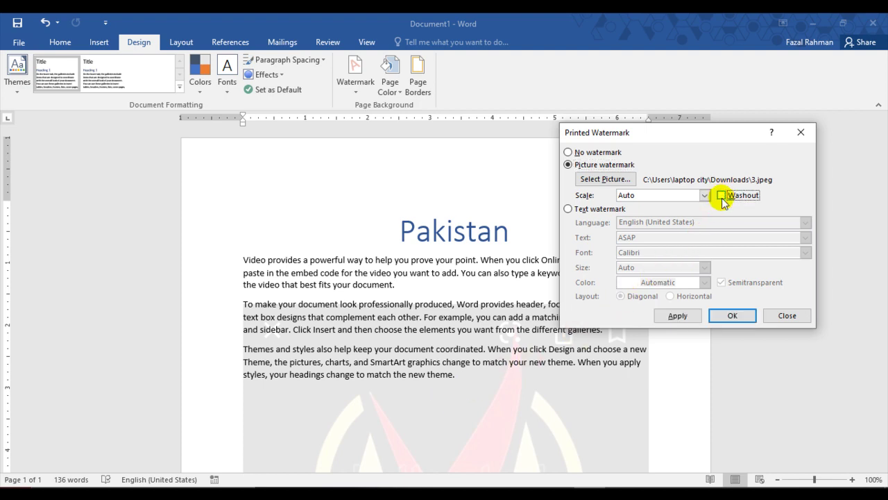
{"action": "left_click", "coordinate": [680, 317]}
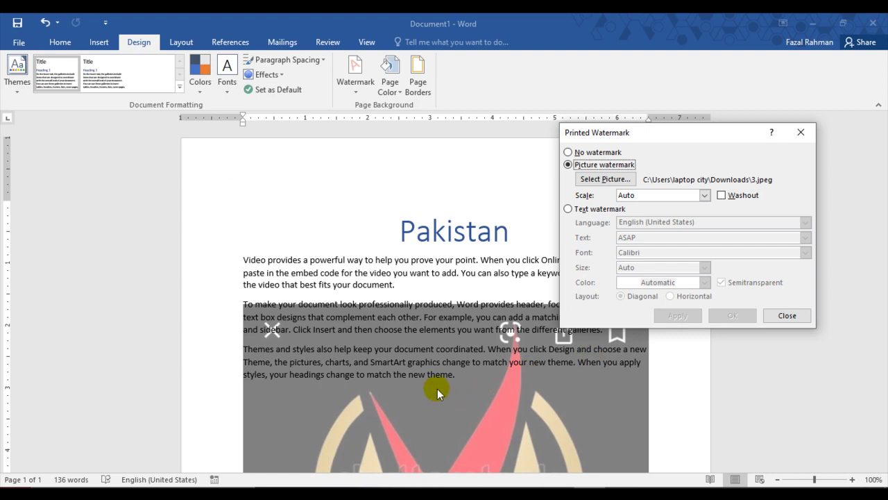
{"action": "left_click", "coordinate": [721, 197]}
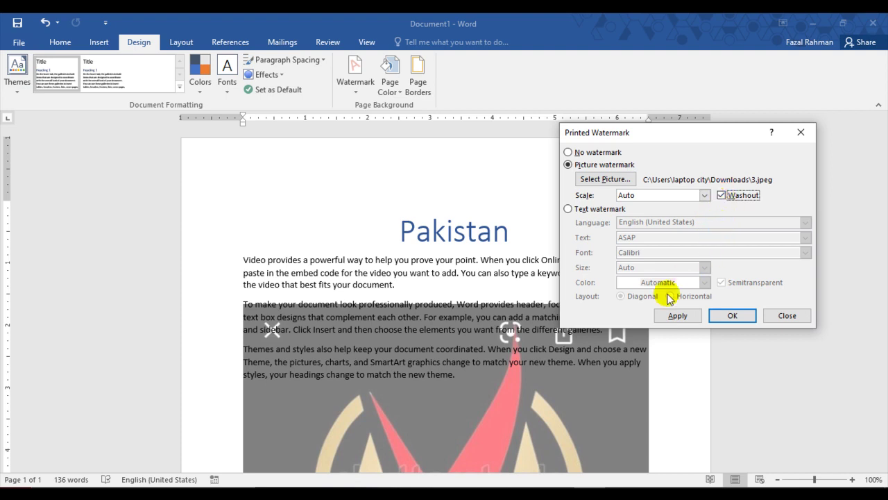
{"action": "left_click", "coordinate": [676, 316]}
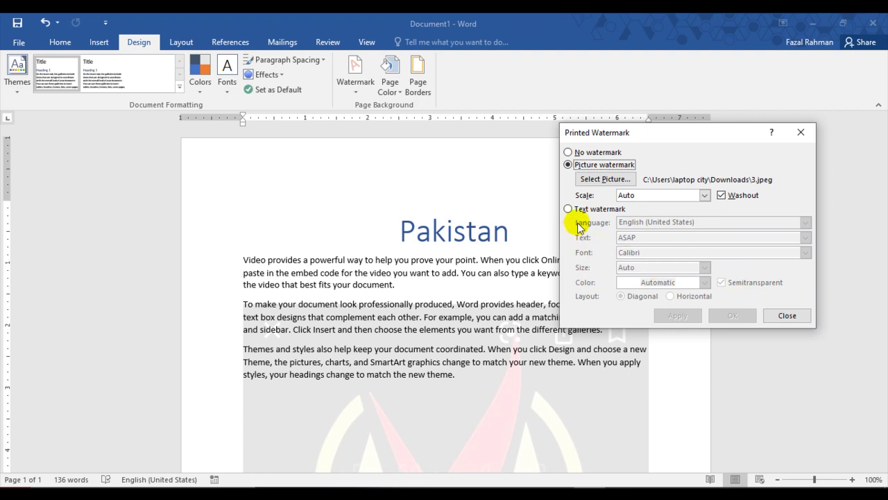
Close the watermark dialog and remove the picture watermark from the page
{"action": "left_click", "coordinate": [788, 316]}
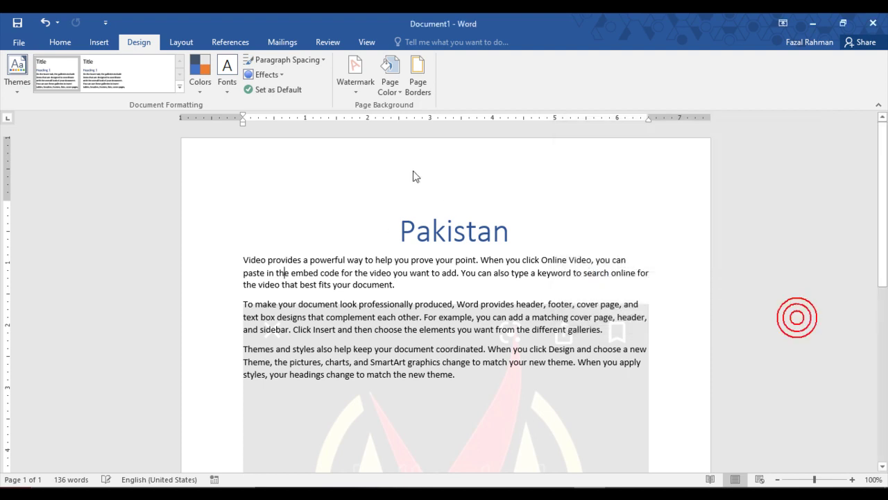
{"action": "left_click", "coordinate": [355, 76]}
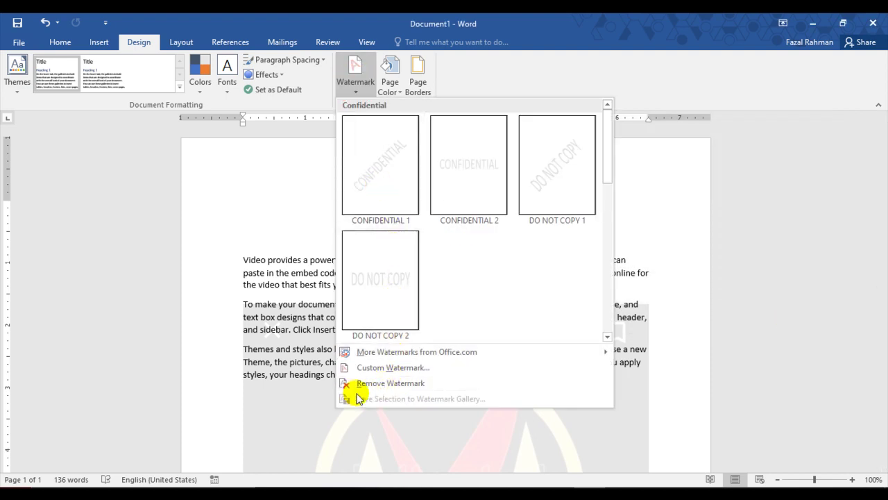
{"action": "left_click", "coordinate": [406, 384]}
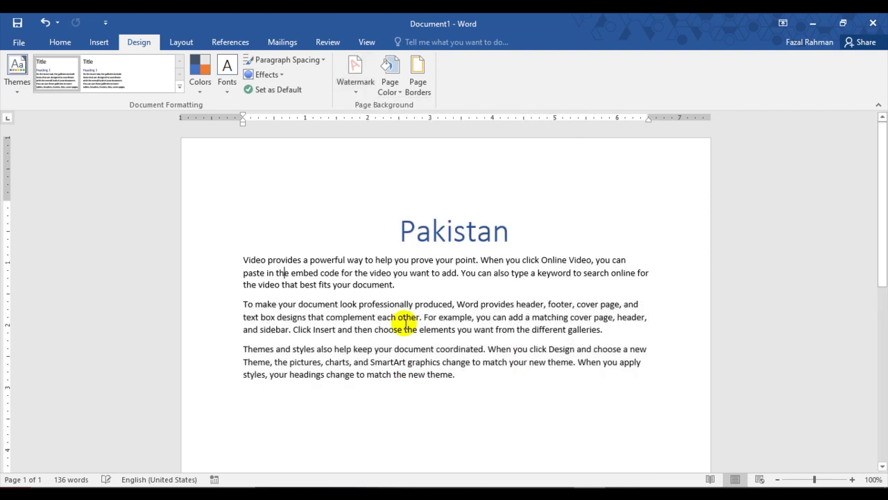
Choose a Text watermark and replace its default text with 'Notes For All'
{"action": "left_click", "coordinate": [354, 82]}
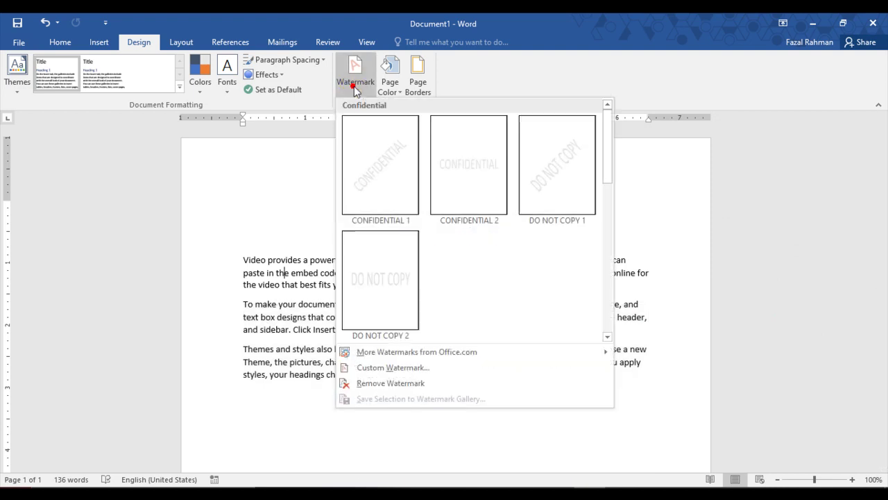
{"action": "left_click", "coordinate": [392, 368]}
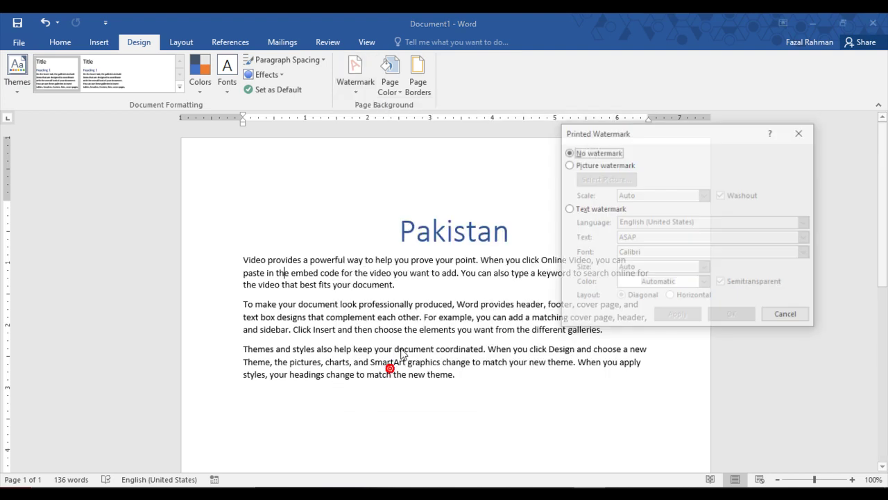
{"action": "left_click", "coordinate": [595, 209]}
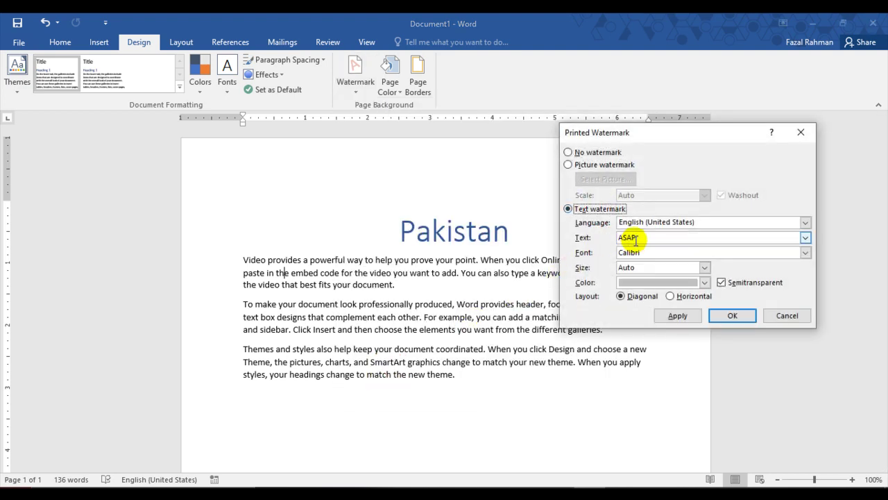
{"action": "left_click", "coordinate": [626, 238]}
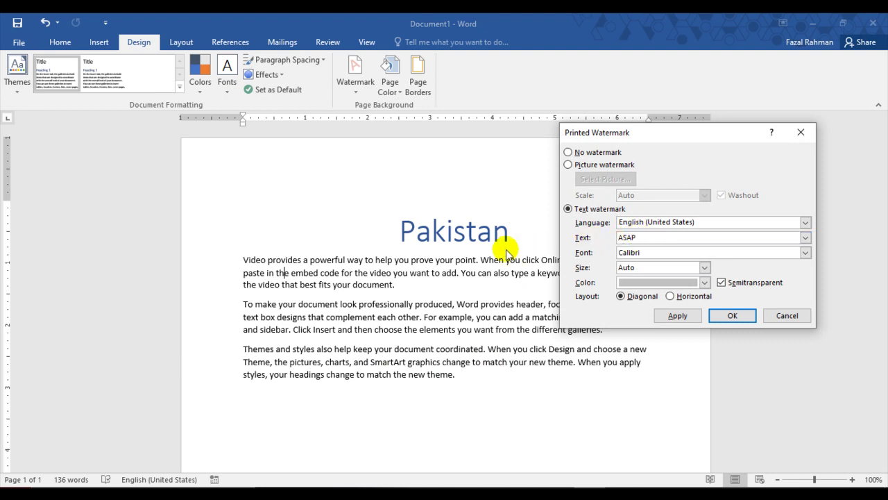
{"action": "key", "text": "BackSpace"}
{"action": "key", "text": "BackSpace"}
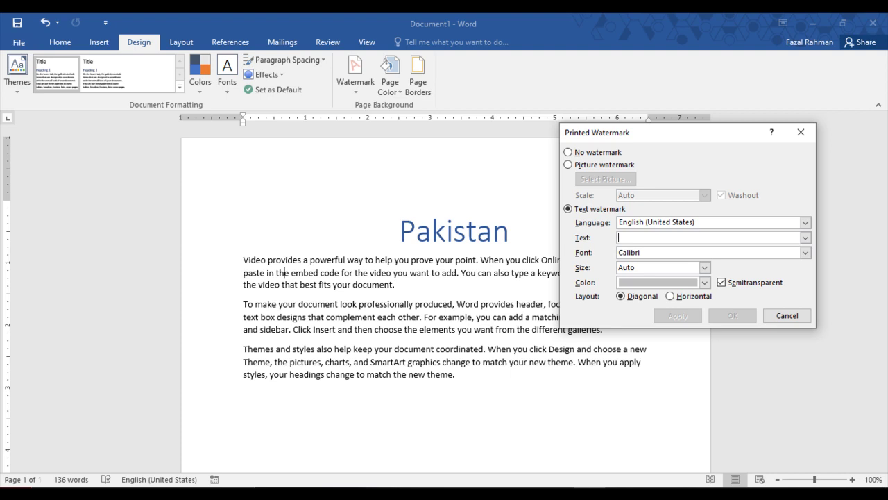
{"action": "type", "text": "Notes For All"}
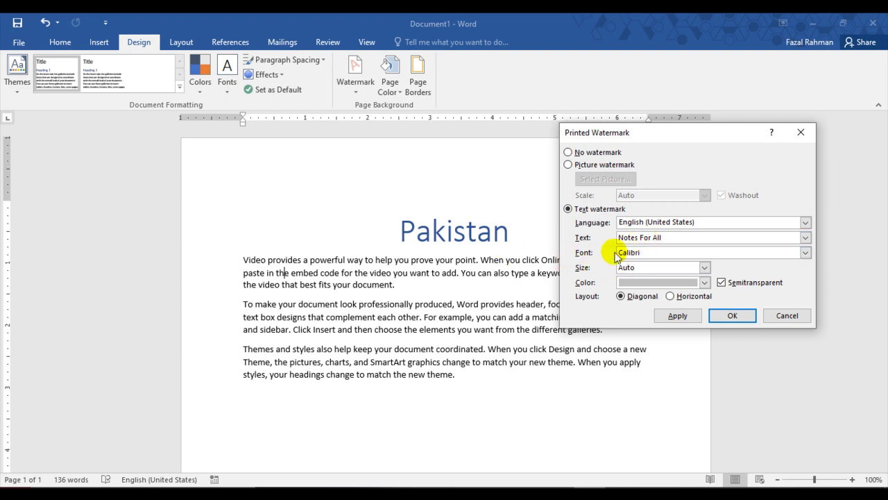
Keep the watermark size at Auto, colour it red, and apply it
{"action": "left_click", "coordinate": [705, 268]}
{"action": "left_click", "coordinate": [705, 268]}
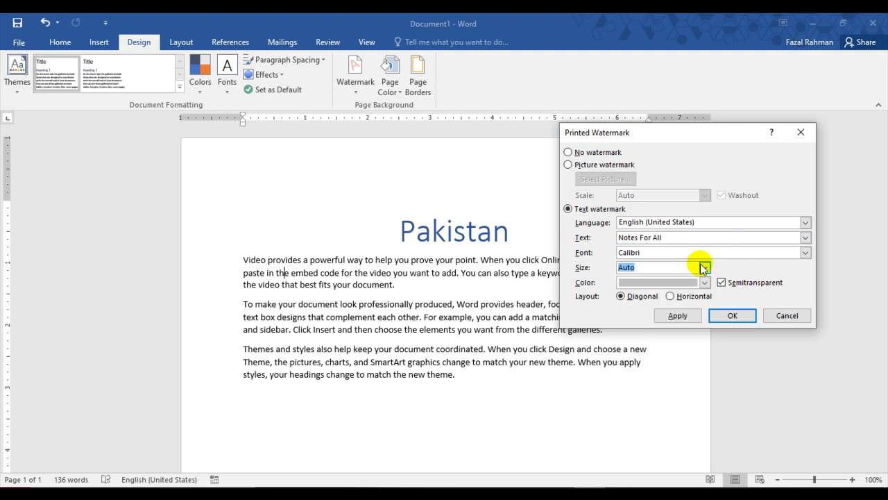
{"action": "left_click", "coordinate": [704, 283]}
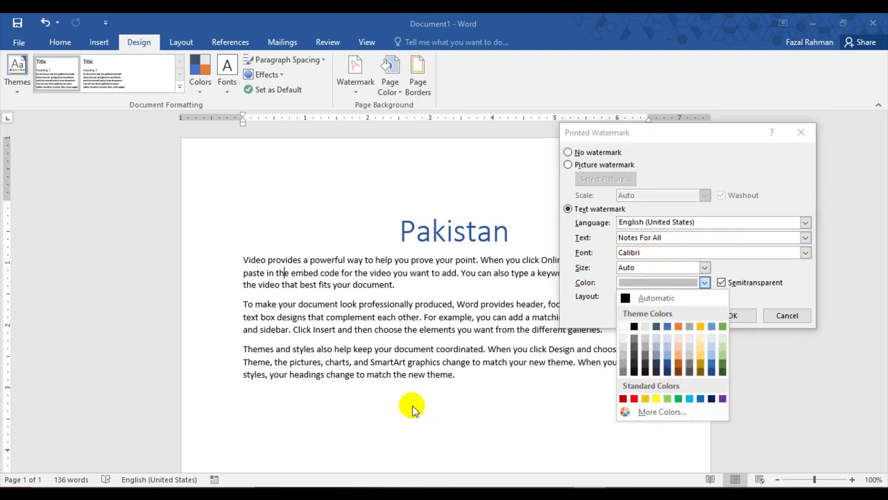
{"action": "left_click", "coordinate": [634, 398]}
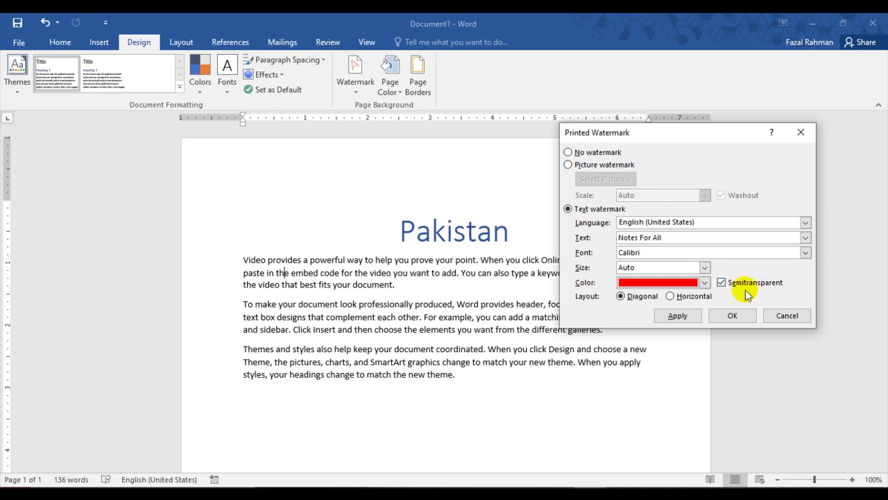
{"action": "left_click", "coordinate": [676, 316]}
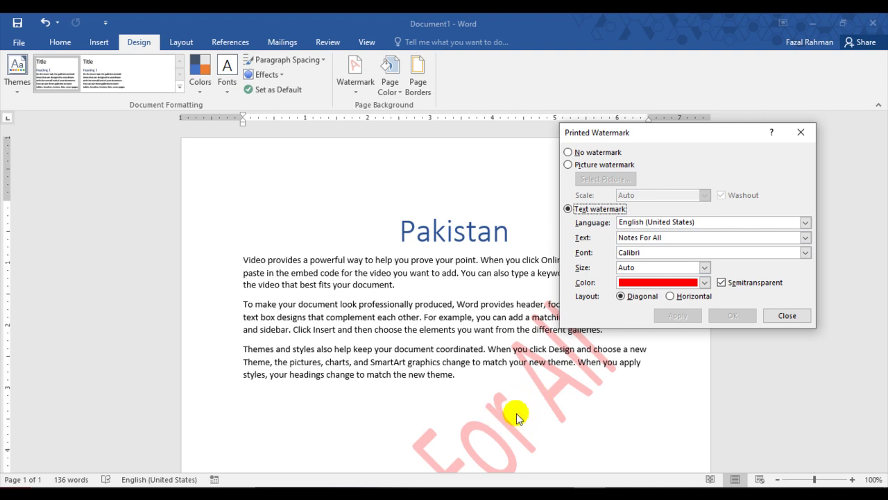
Keep the watermark semitransparent after trying it opaque, then close the dialog
{"action": "left_click", "coordinate": [721, 282]}
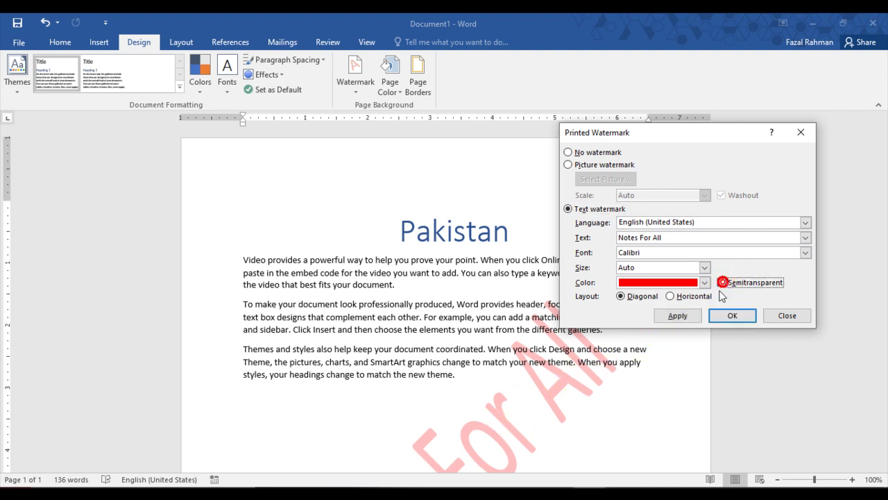
{"action": "left_click", "coordinate": [680, 315]}
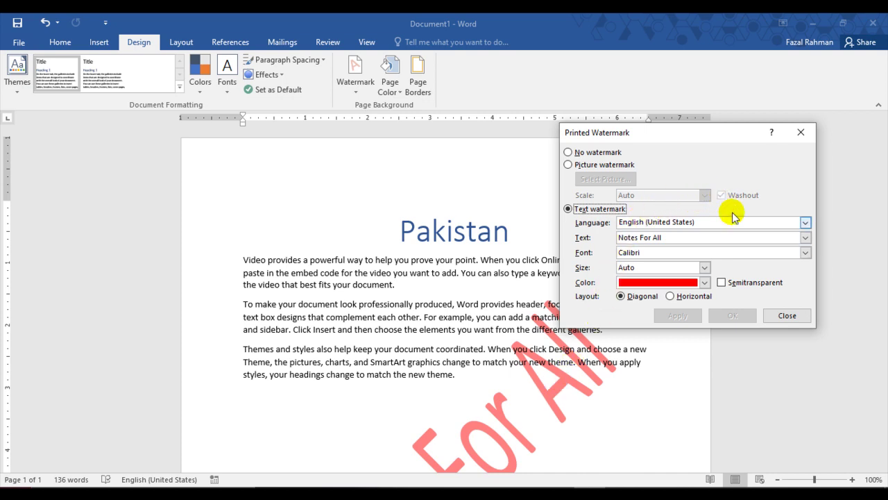
{"action": "left_click", "coordinate": [721, 283]}
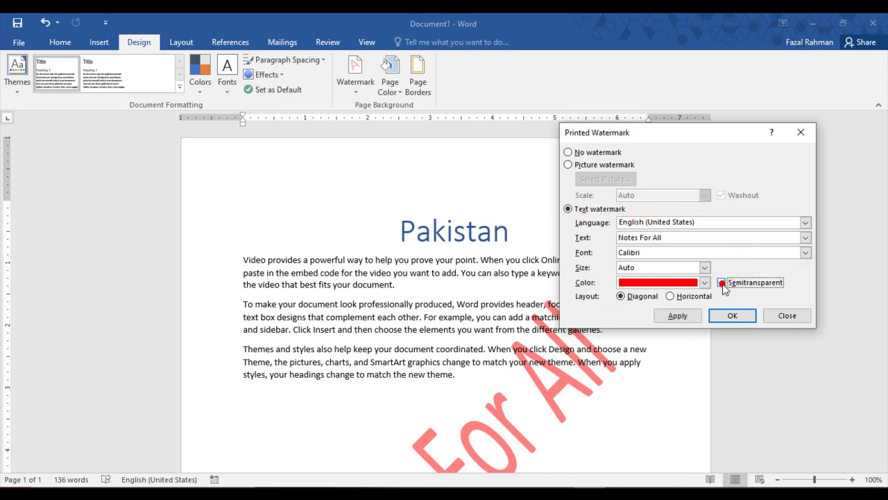
{"action": "left_click", "coordinate": [678, 316]}
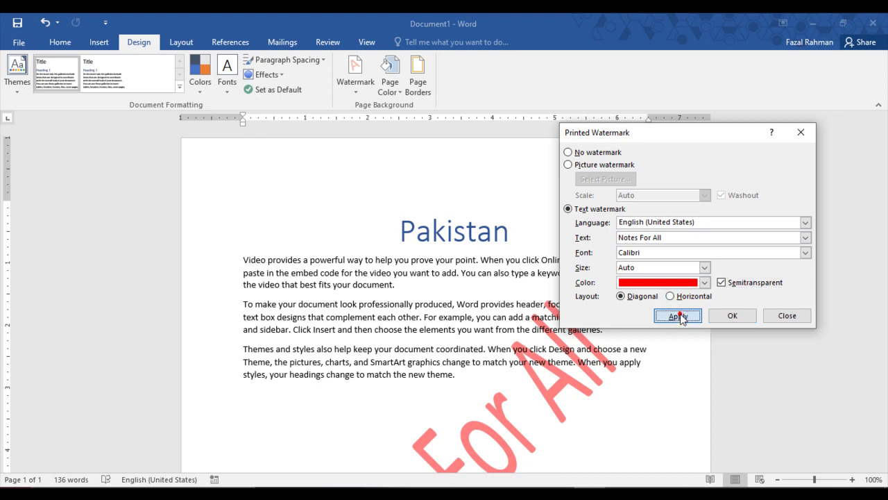
{"action": "left_click", "coordinate": [790, 315]}
Scroll the page to check the red watermark and glance at the watermark presets
{"action": "scroll", "coordinate": [620, 333], "scroll_direction": "down", "scroll_amount": 3}
{"action": "scroll", "coordinate": [616, 333], "scroll_direction": "down", "scroll_amount": 2}
{"action": "scroll", "coordinate": [615, 331], "scroll_direction": "down", "scroll_amount": 2}
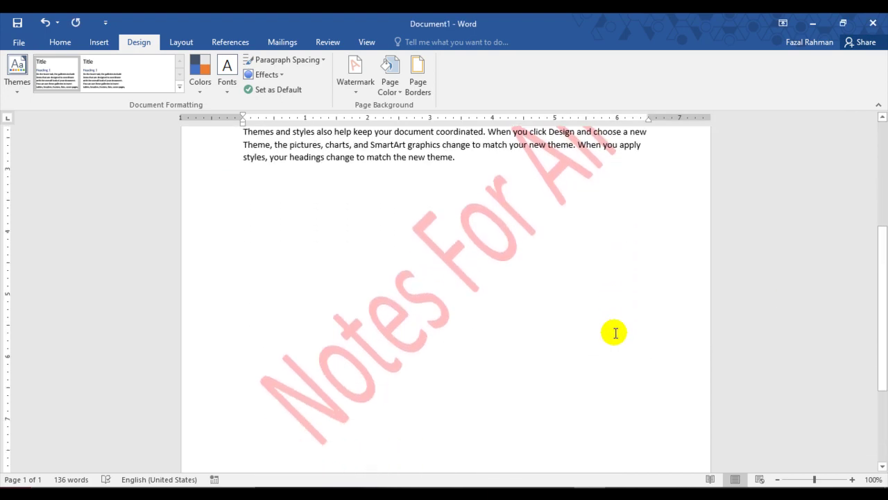
{"action": "scroll", "coordinate": [603, 326], "scroll_direction": "up", "scroll_amount": 5}
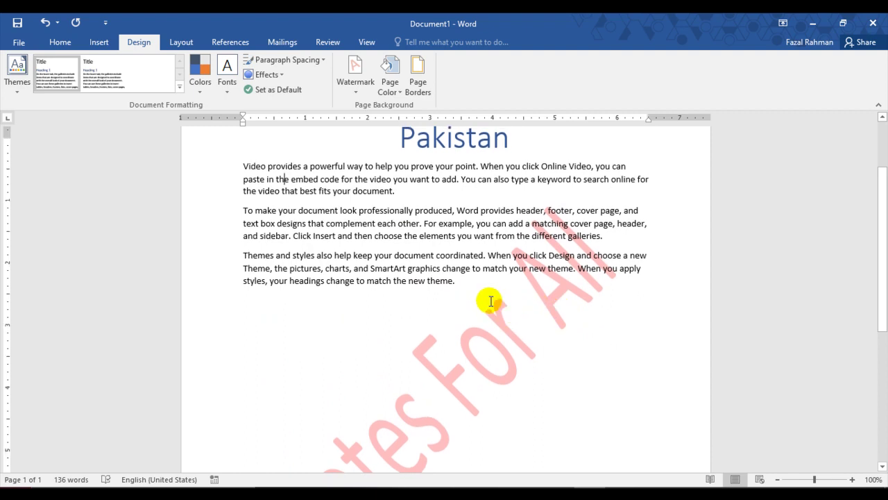
{"action": "scroll", "coordinate": [486, 294], "scroll_direction": "up", "scroll_amount": 1}
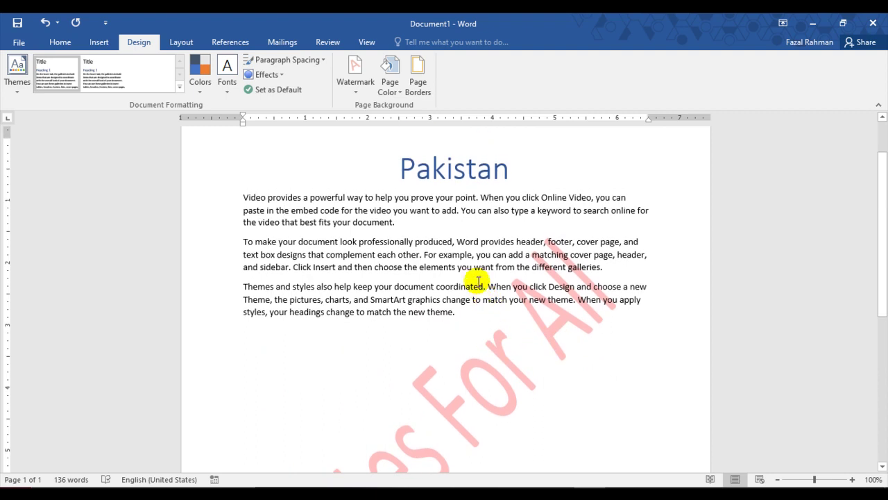
{"action": "left_click", "coordinate": [355, 90]}
{"action": "left_click", "coordinate": [315, 254]}
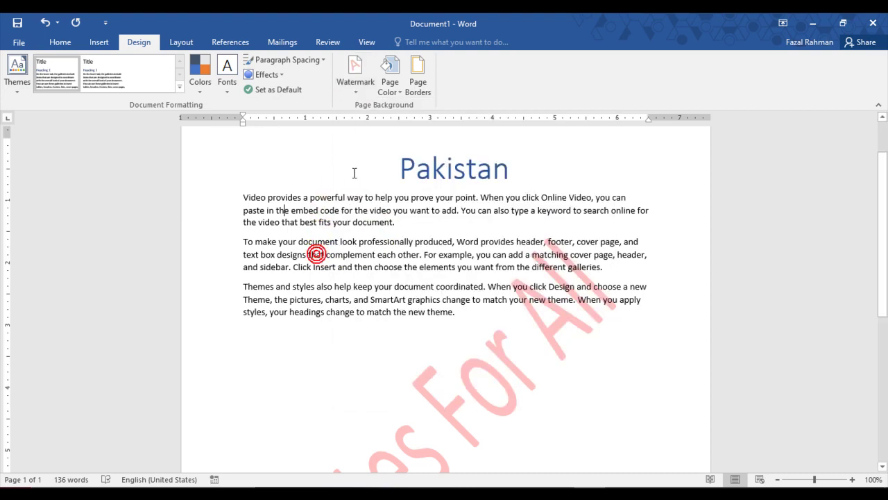
Give the page a light orange theme-tint Page Color, then preview it in Print
{"action": "left_click", "coordinate": [399, 95]}
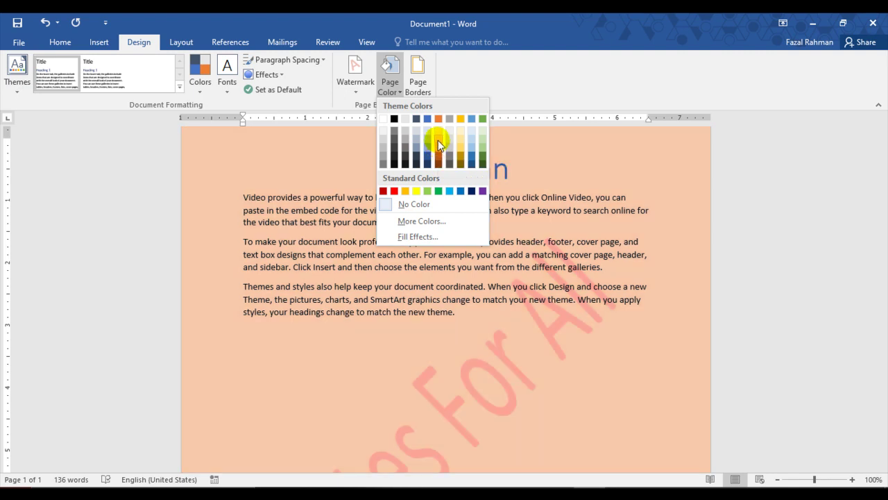
{"action": "left_click", "coordinate": [438, 140]}
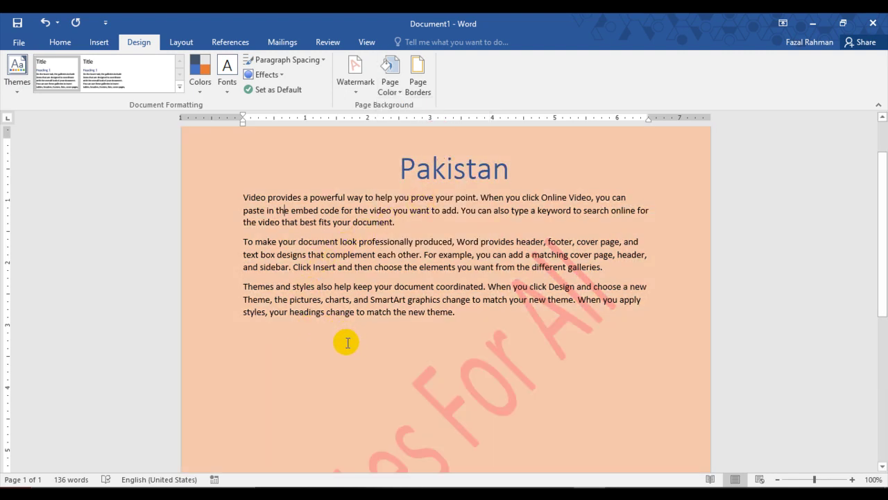
{"action": "key", "text": "ctrl+p"}
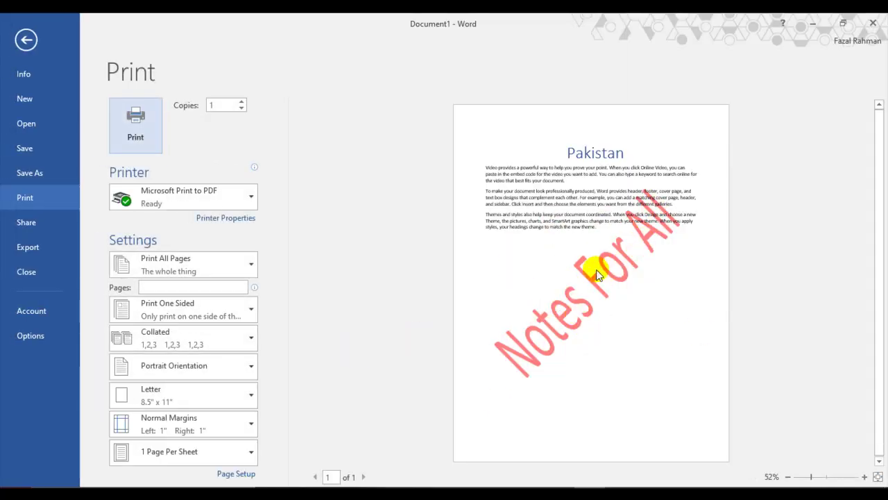
{"action": "left_click", "coordinate": [26, 39]}
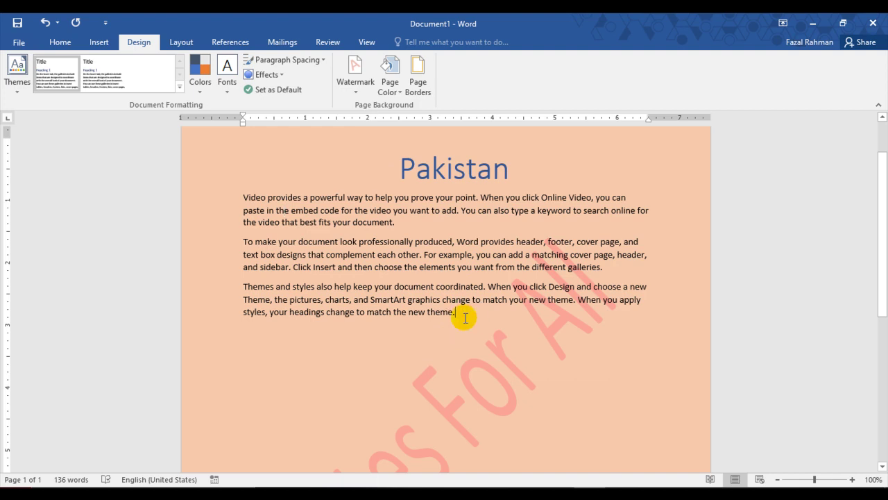
{"action": "key", "text": "ctrl+p"}
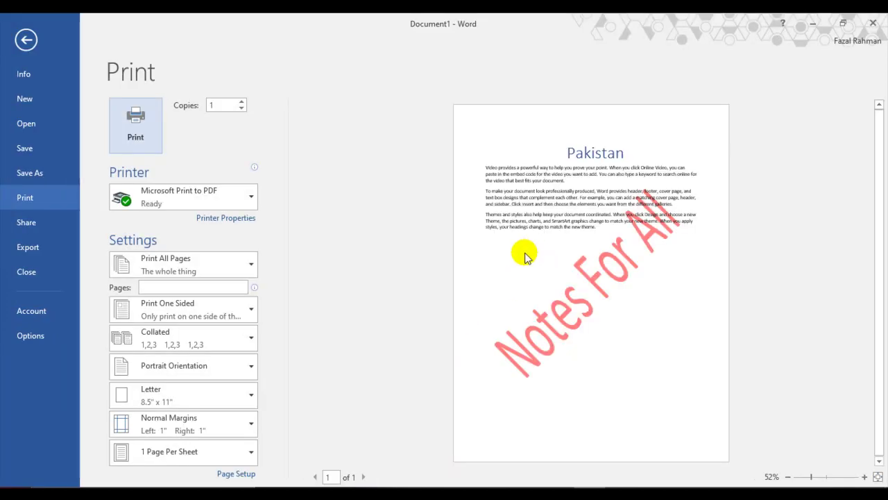
{"action": "left_click", "coordinate": [26, 40]}
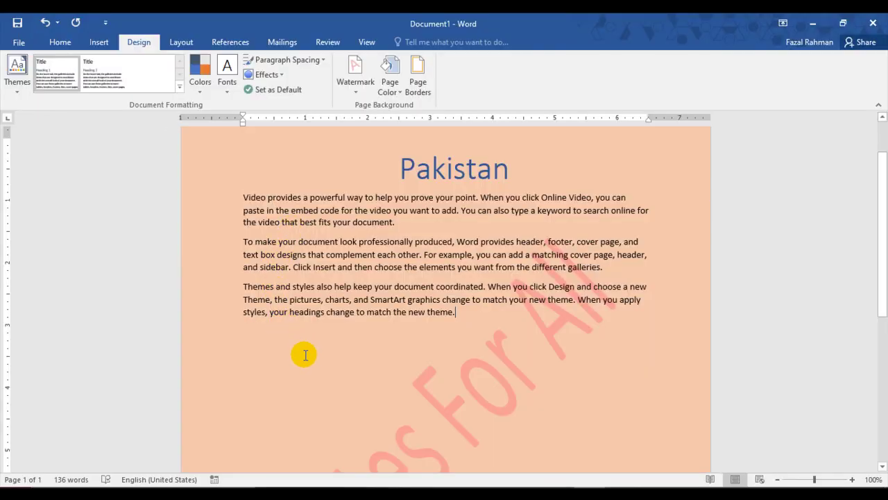
Turn on 'Print background colors and images' in Word Options Display, then preview the print
{"action": "left_click", "coordinate": [17, 43]}
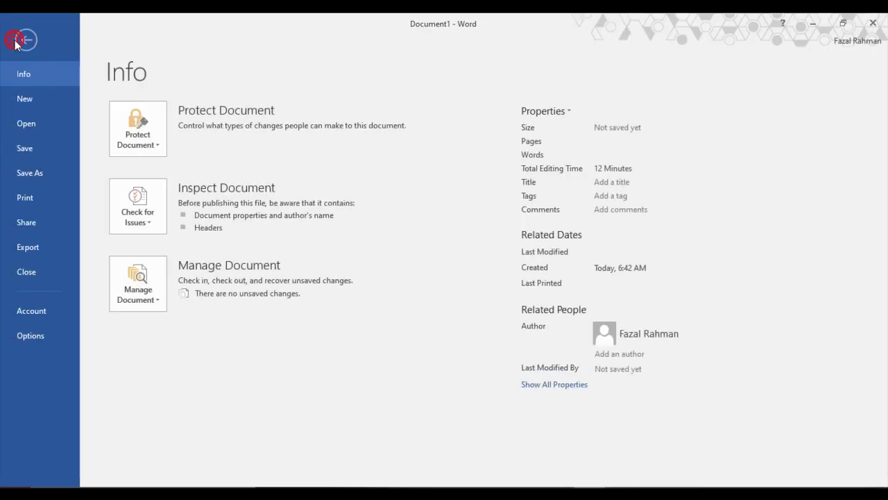
{"action": "left_click", "coordinate": [30, 336]}
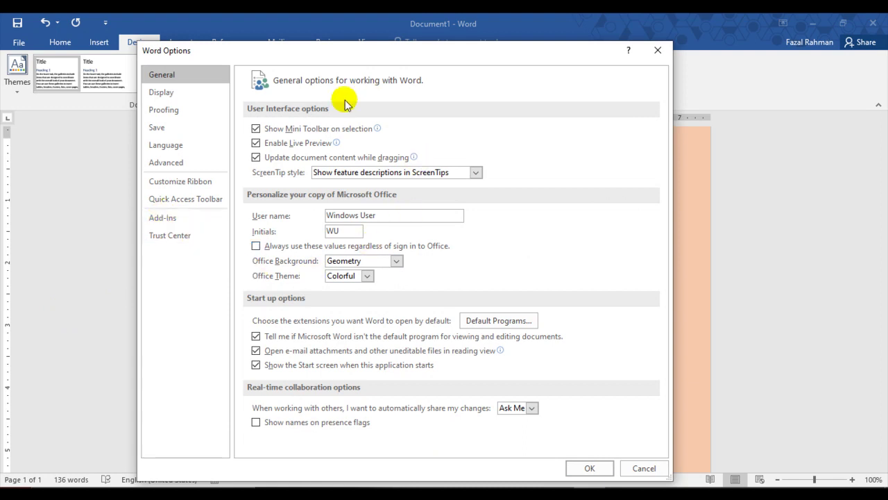
{"action": "left_click", "coordinate": [181, 93]}
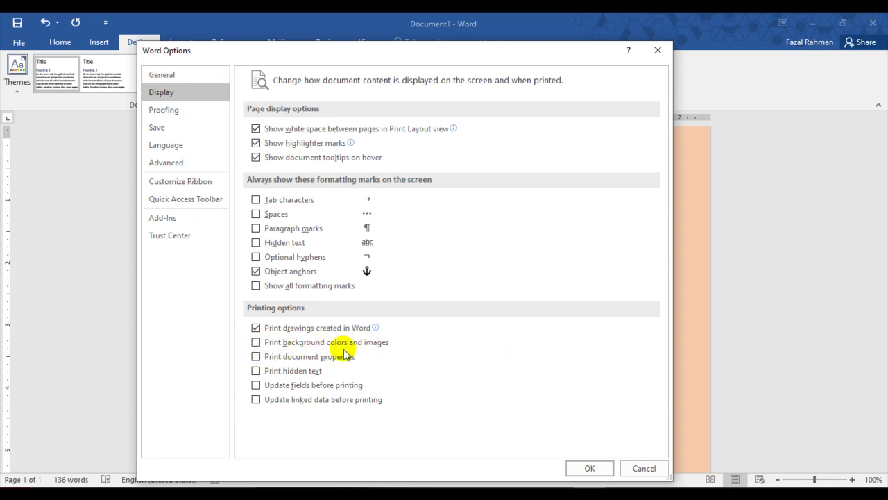
{"action": "left_click", "coordinate": [589, 468]}
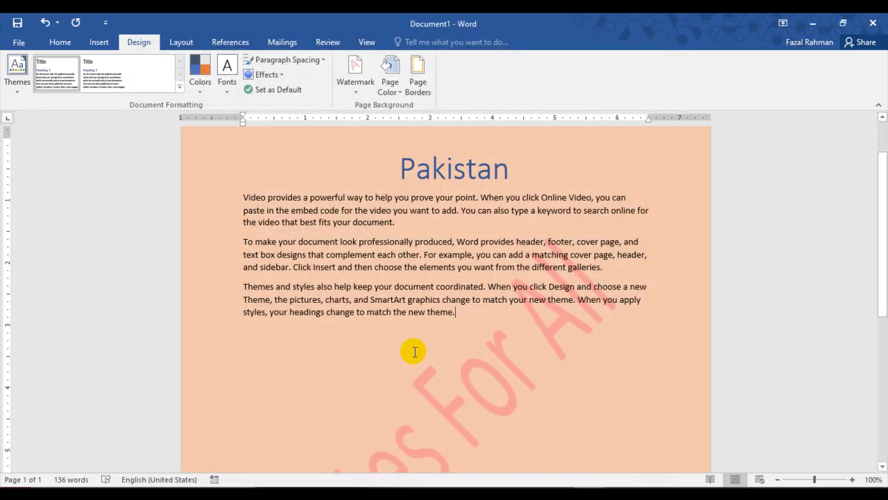
{"action": "key", "text": "ctrl+p"}
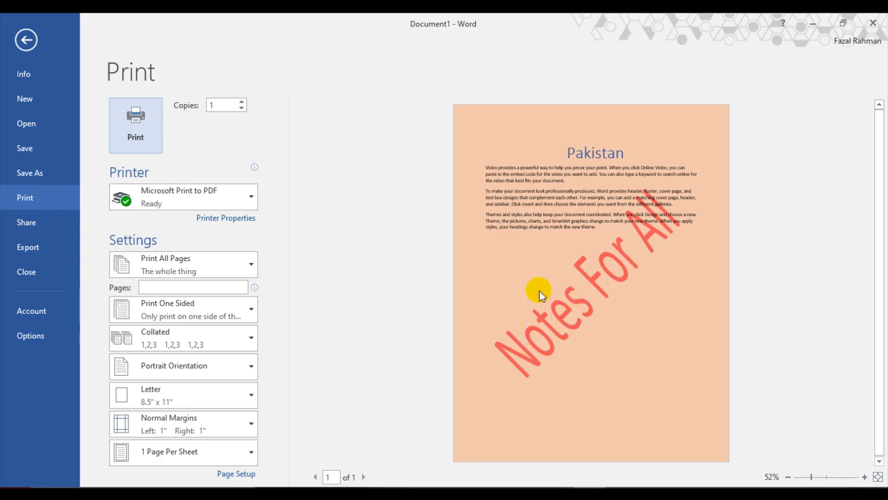
Turn off 'Print background colors and images' and confirm the print preview page is white
{"action": "left_click", "coordinate": [20, 40]}
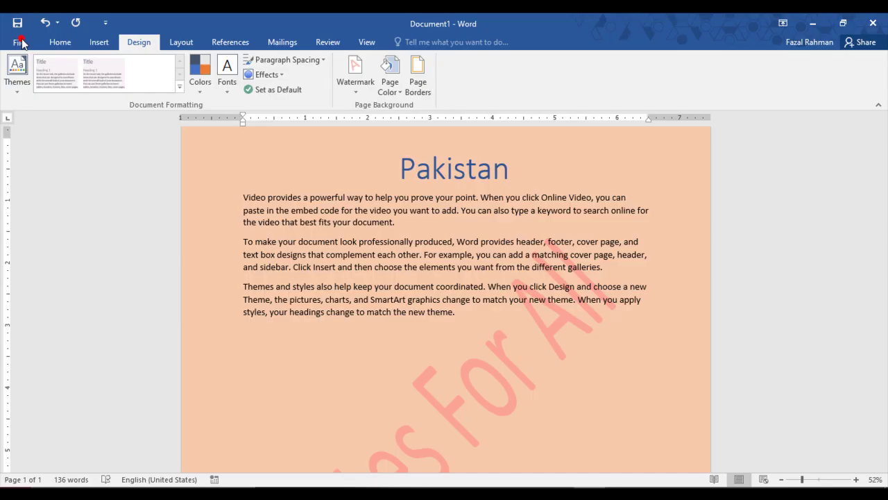
{"action": "left_click", "coordinate": [20, 42]}
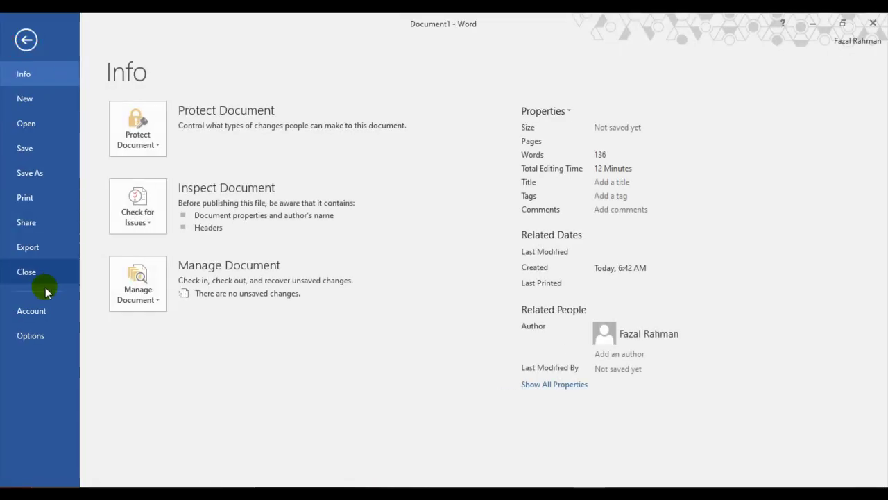
{"action": "left_click", "coordinate": [33, 340]}
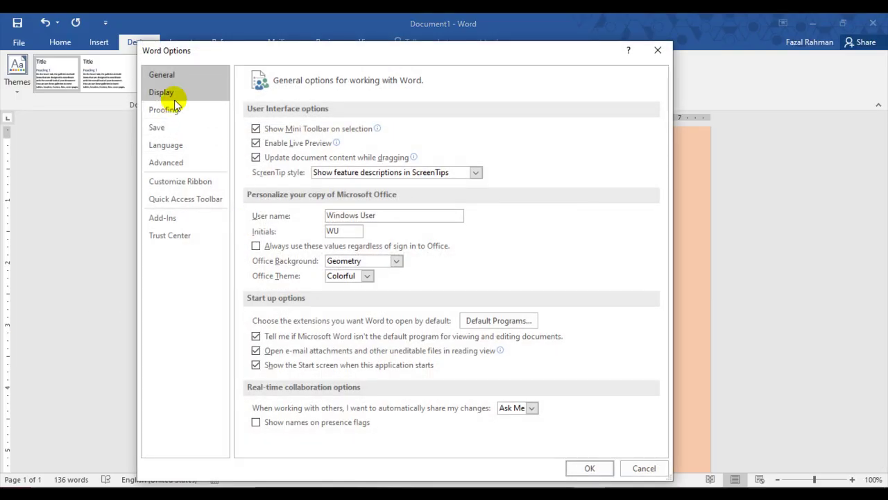
{"action": "left_click", "coordinate": [170, 92]}
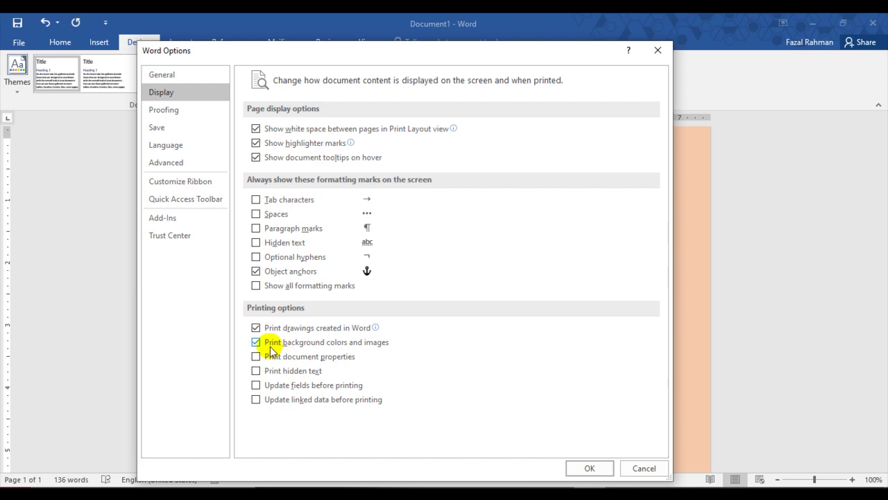
{"action": "left_click", "coordinate": [587, 467]}
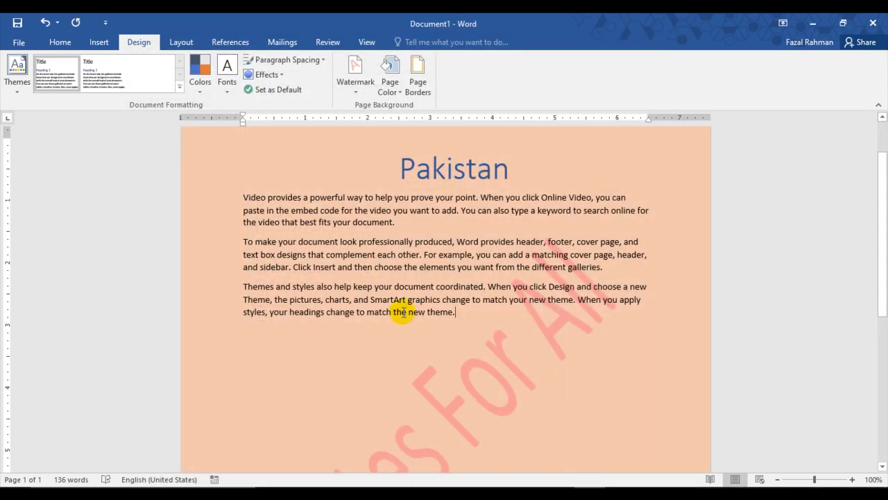
{"action": "key", "text": "ctrl+p"}
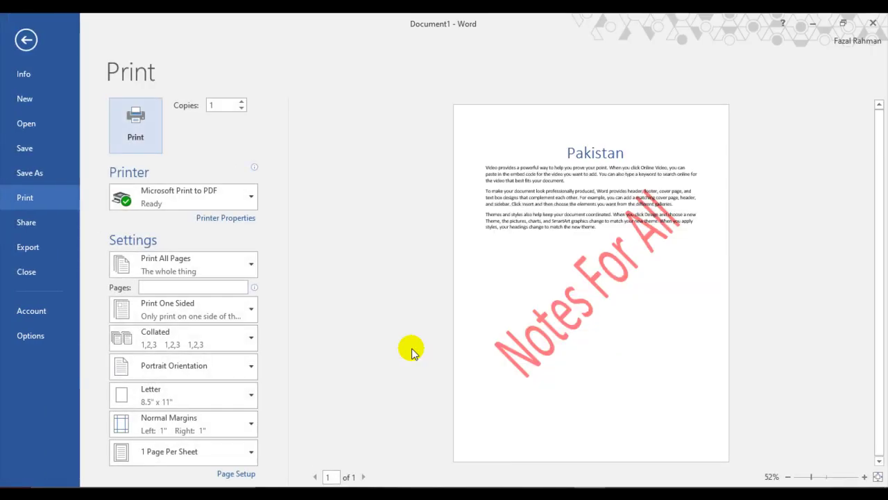
{"action": "left_click", "coordinate": [22, 41]}
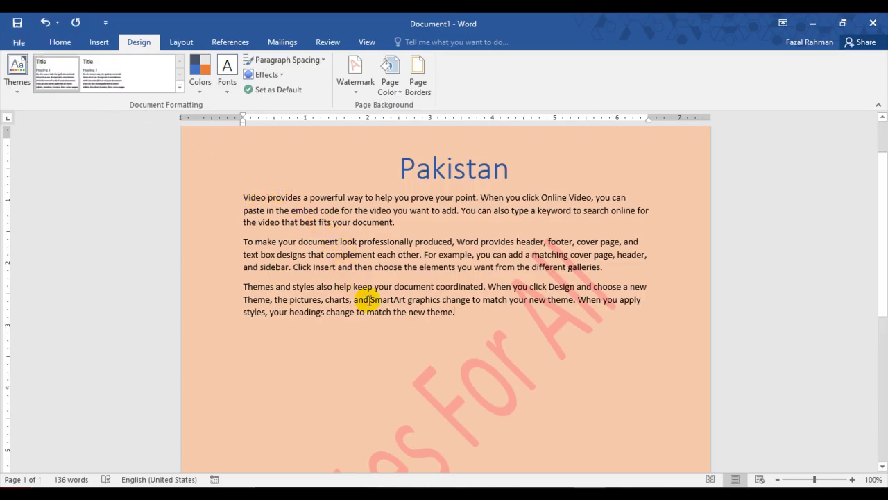
Look through the Page Borders dialog and the paragraph Borders list without applying anything
{"action": "scroll", "coordinate": [368, 300], "scroll_direction": "up", "scroll_amount": 2}
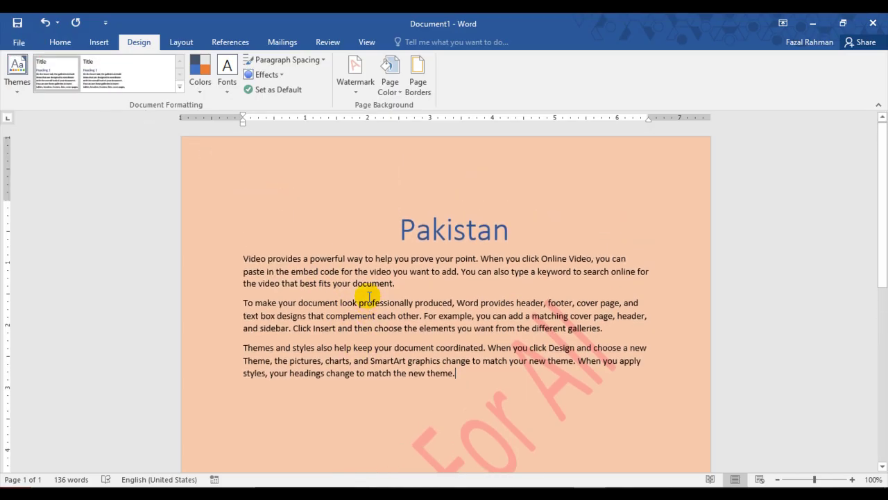
{"action": "left_click", "coordinate": [418, 92]}
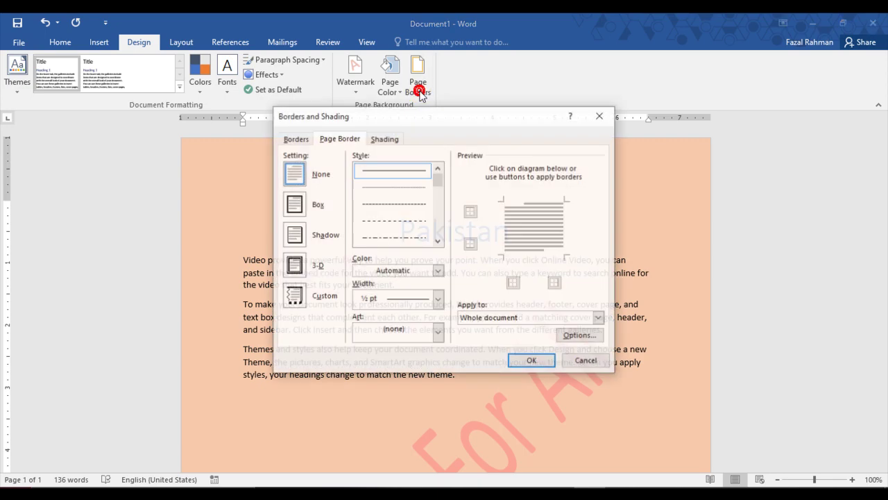
{"action": "left_click", "coordinate": [599, 116]}
{"action": "left_click", "coordinate": [56, 43]}
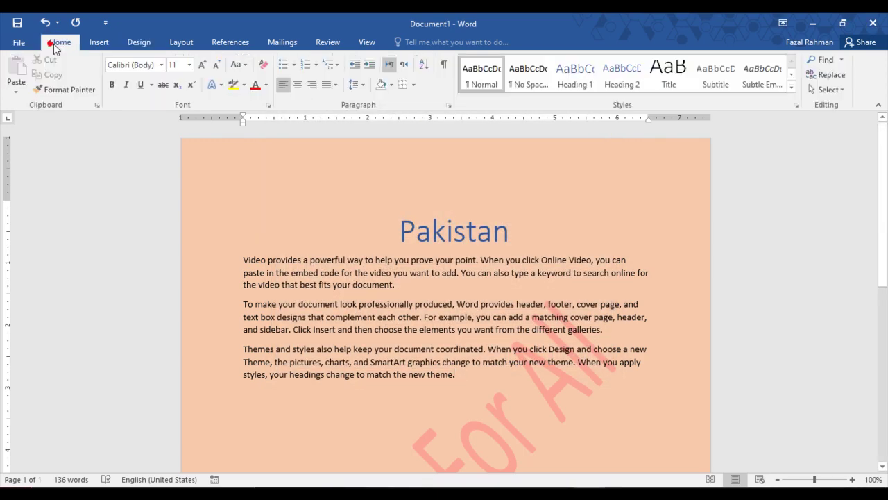
{"action": "left_click", "coordinate": [410, 86]}
{"action": "left_click", "coordinate": [344, 296]}
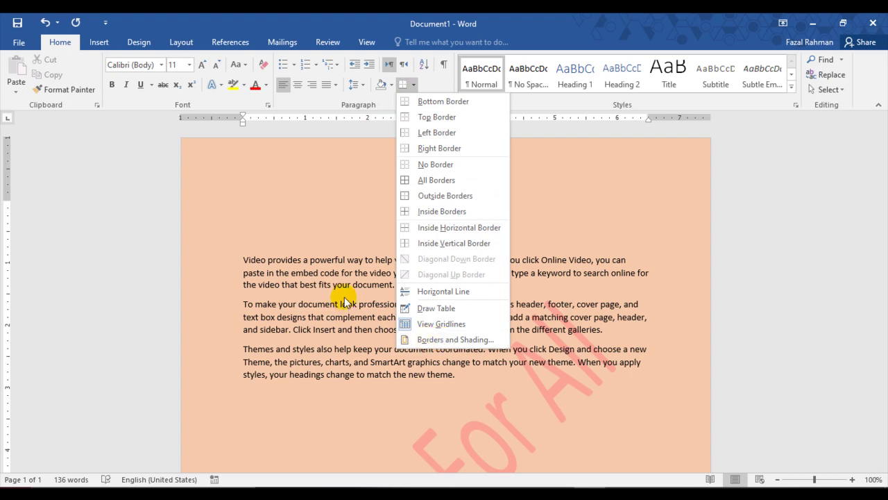
{"action": "left_click", "coordinate": [139, 41]}
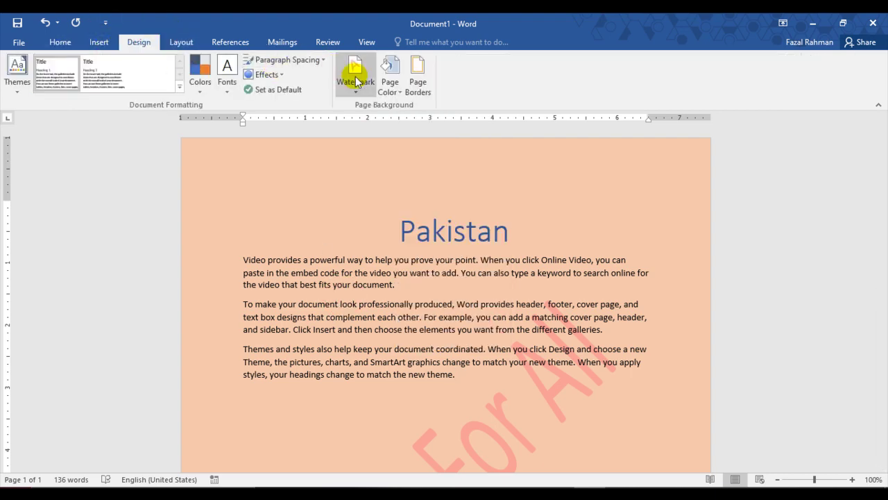
Apply a thick 3 pt line page border to only the right and bottom edges
{"action": "left_click", "coordinate": [418, 83]}
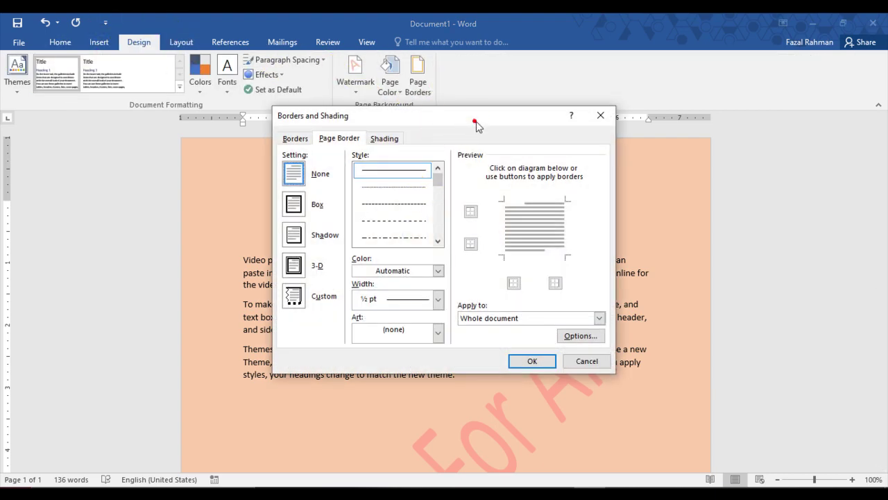
{"action": "left_click_drag", "start_coordinate": [476, 125], "coordinate": [590, 132]}
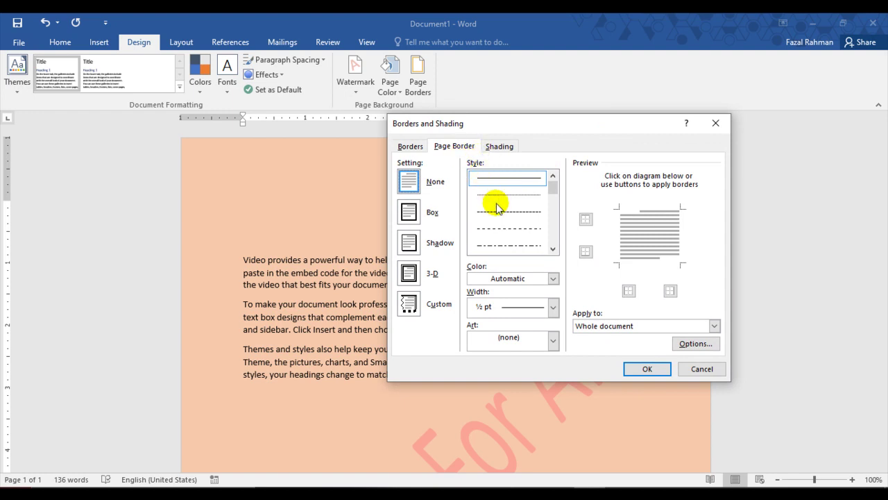
{"action": "left_click", "coordinate": [553, 249]}
{"action": "left_click", "coordinate": [553, 249]}
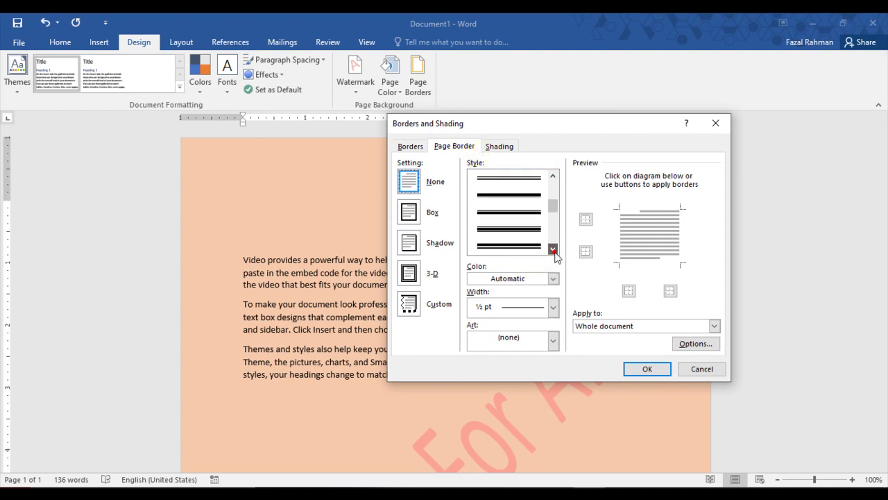
{"action": "left_click", "coordinate": [521, 245]}
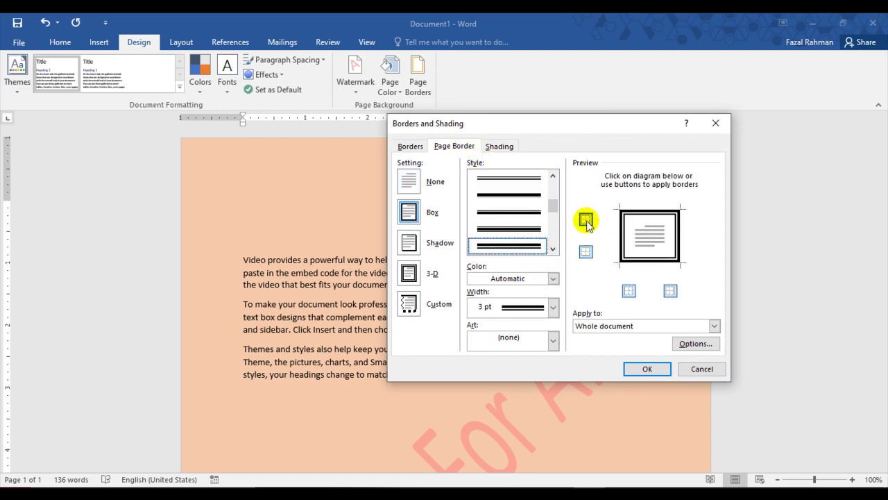
{"action": "left_click", "coordinate": [585, 219]}
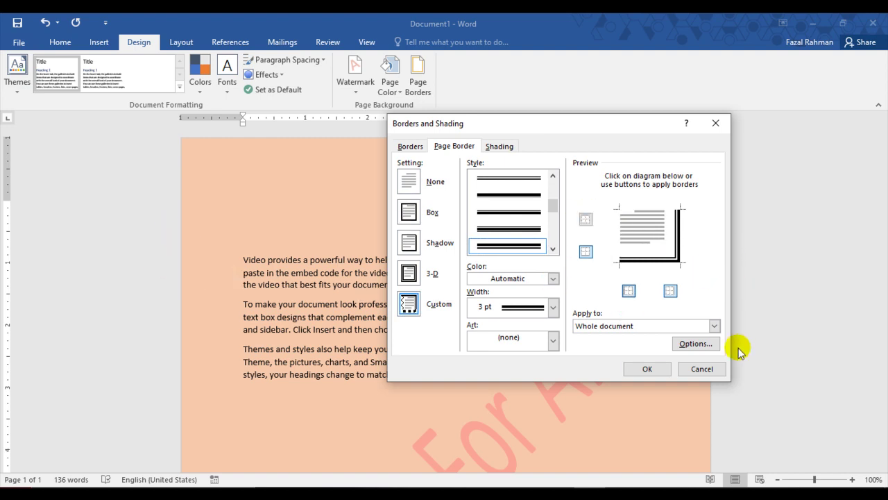
{"action": "left_click", "coordinate": [647, 368]}
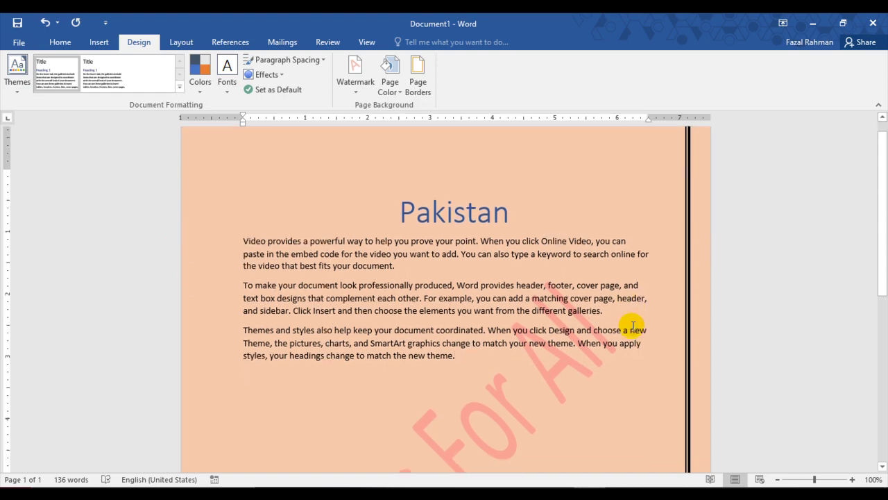
{"action": "scroll", "coordinate": [628, 328], "scroll_direction": "down", "scroll_amount": 2}
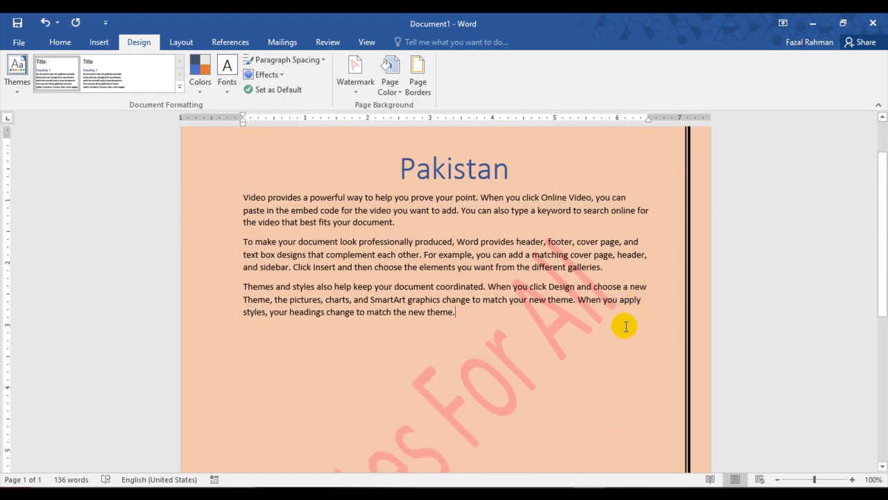
{"action": "key", "text": "alt"}
Add the top and left edges so the 3 pt line border boxes the whole page
{"action": "scroll", "coordinate": [608, 324], "scroll_direction": "down", "scroll_amount": 5, "text": "ctrl"}
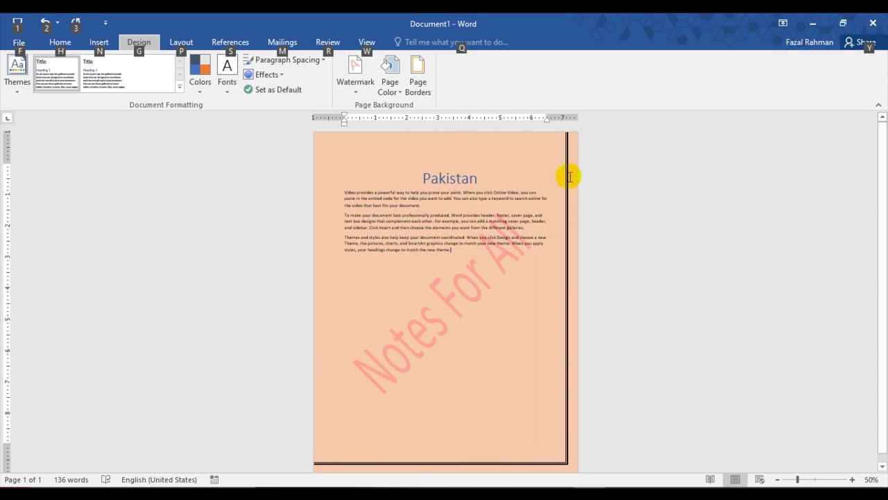
{"action": "left_click", "coordinate": [415, 77]}
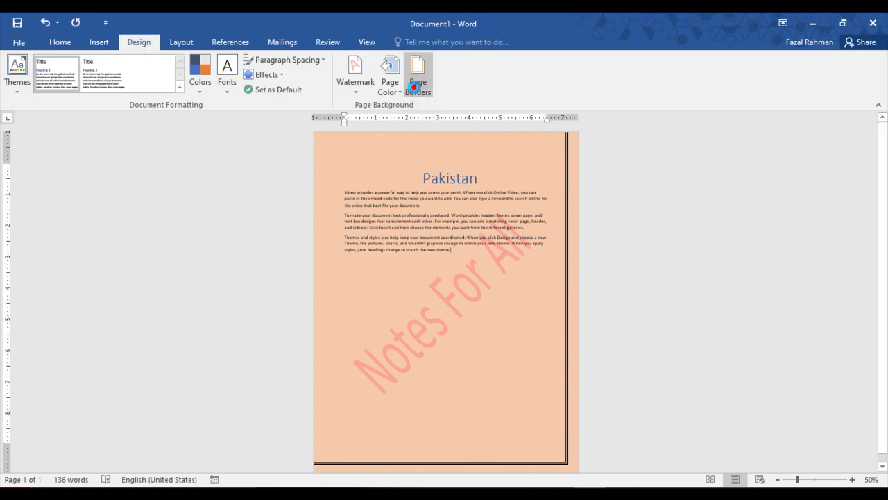
{"action": "left_click", "coordinate": [587, 219]}
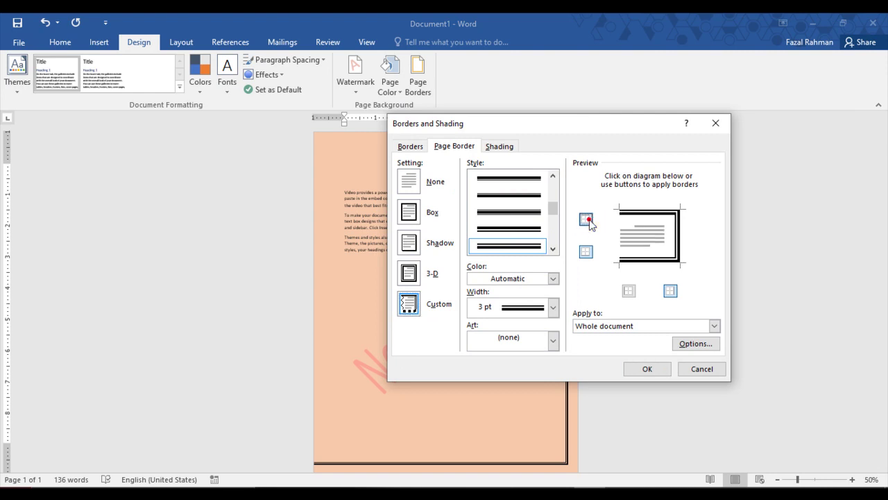
{"action": "left_click", "coordinate": [629, 291]}
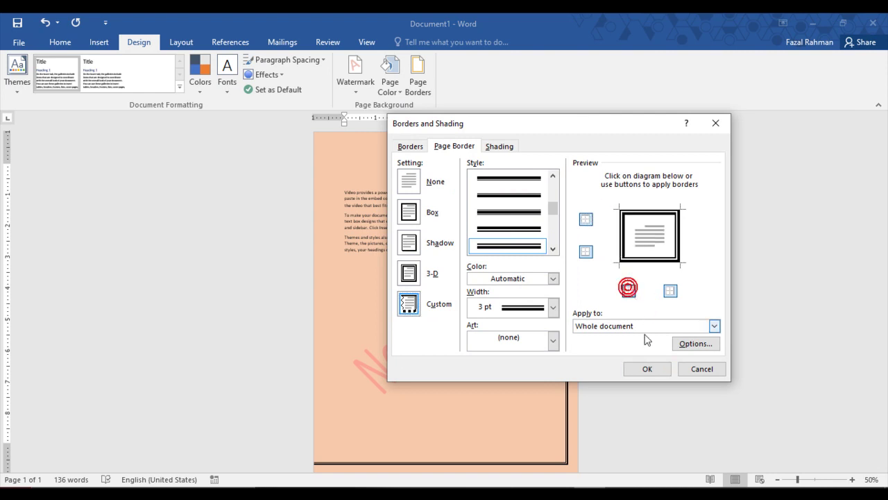
{"action": "left_click", "coordinate": [650, 370]}
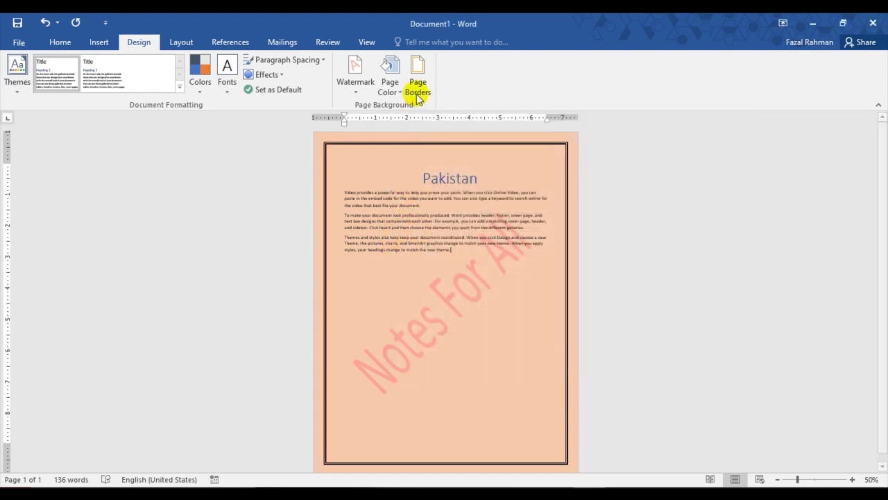
Try an orange colour for the line page border, then revert it to automatic black
{"action": "left_click", "coordinate": [419, 86]}
{"action": "left_click", "coordinate": [554, 250]}
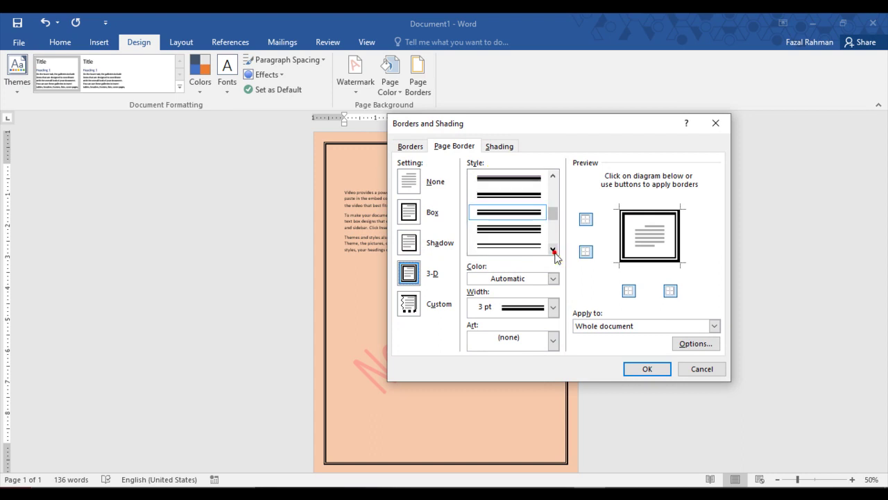
{"action": "left_click", "coordinate": [553, 250]}
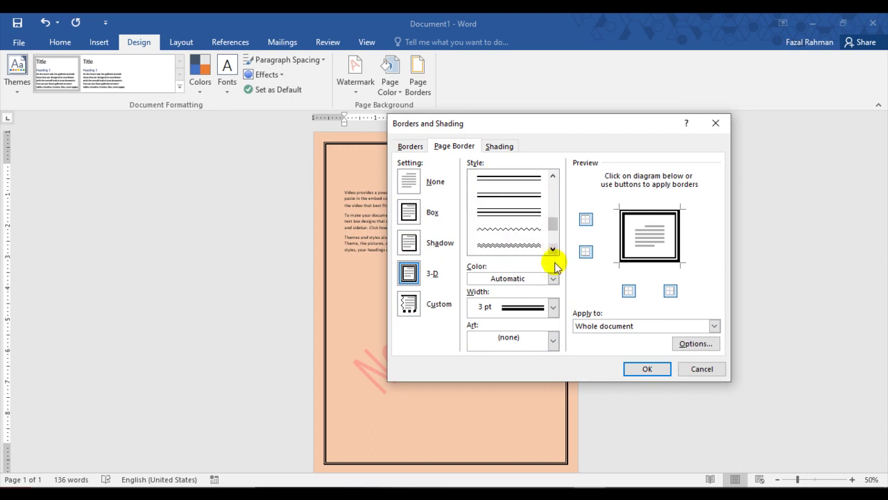
{"action": "left_click", "coordinate": [553, 278]}
{"action": "left_click", "coordinate": [530, 356]}
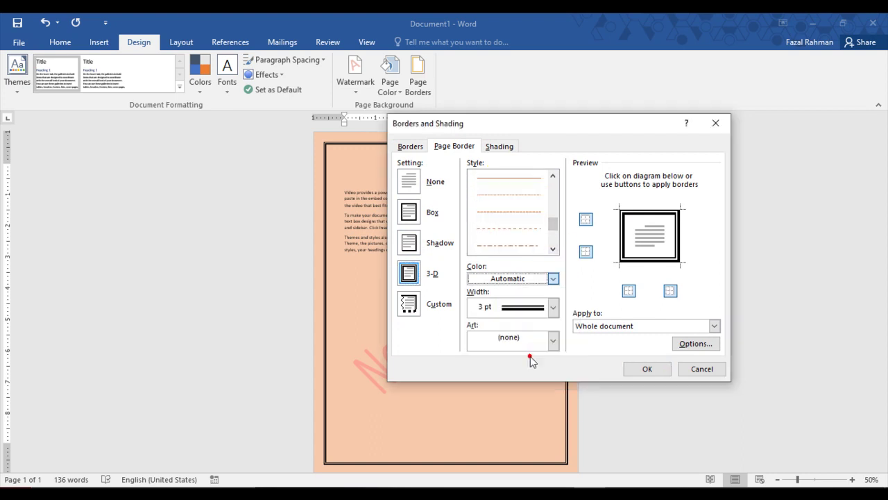
{"action": "left_click", "coordinate": [553, 278]}
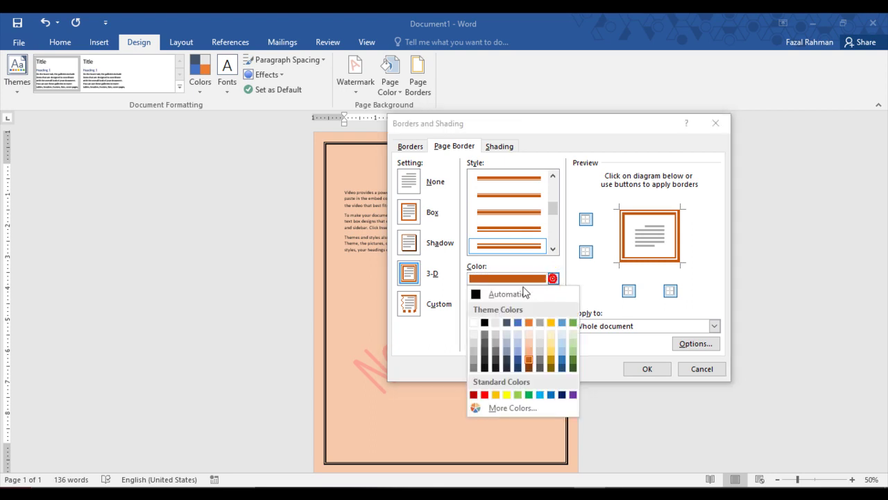
{"action": "left_click", "coordinate": [478, 297]}
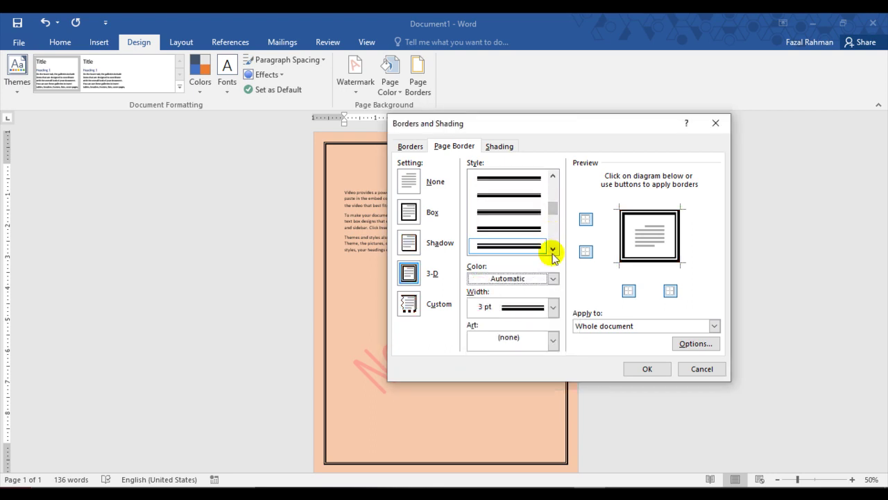
Replace the line page border with a leaf art border
{"action": "left_click", "coordinate": [552, 341]}
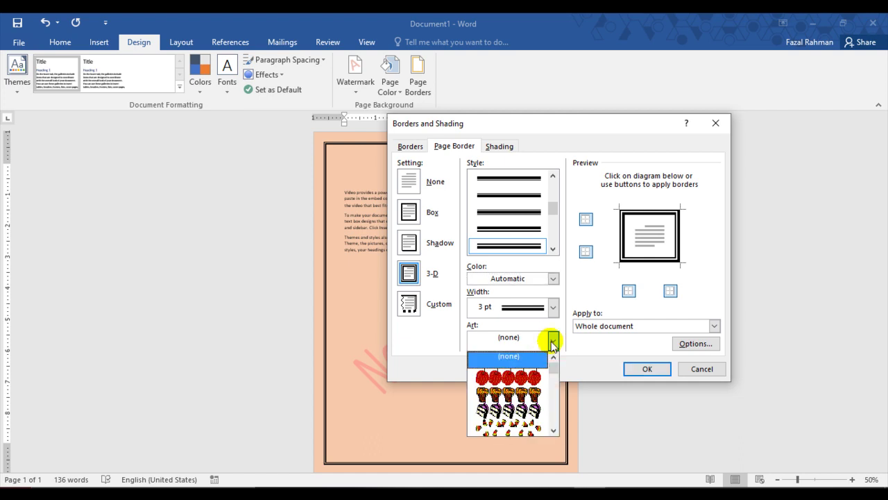
{"action": "scroll", "coordinate": [538, 378], "scroll_direction": "down", "scroll_amount": 2}
{"action": "scroll", "coordinate": [537, 378], "scroll_direction": "down", "scroll_amount": 2}
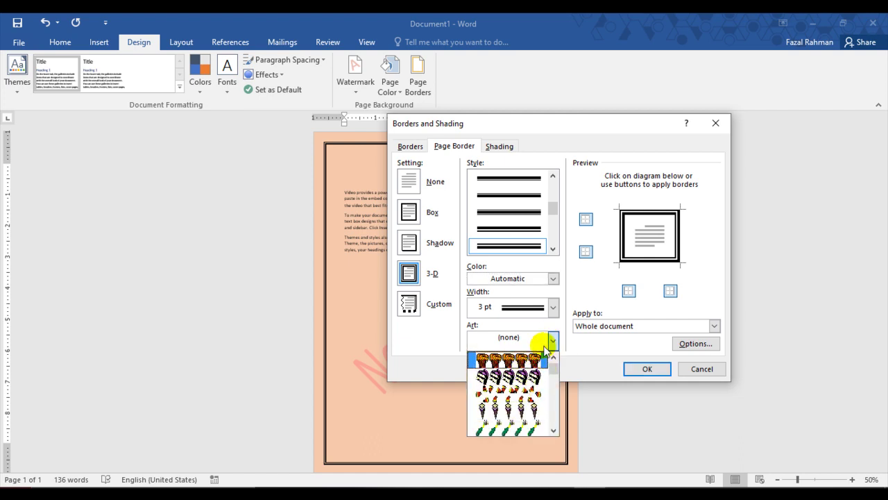
{"action": "scroll", "coordinate": [528, 382], "scroll_direction": "down", "scroll_amount": 2}
{"action": "left_click", "coordinate": [510, 394]}
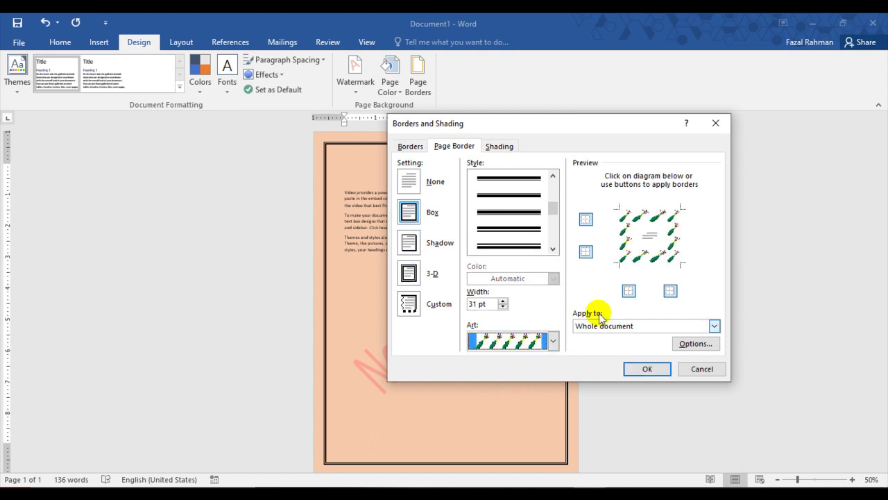
{"action": "left_click", "coordinate": [647, 368]}
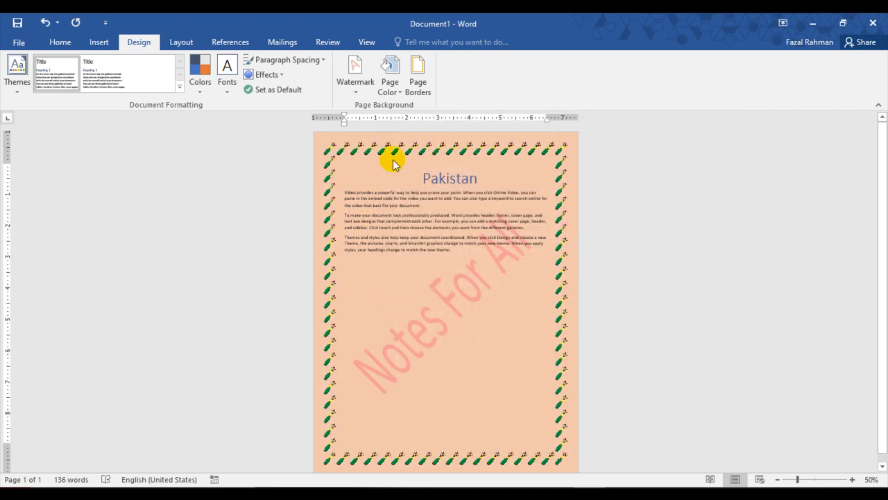
Switch the page border art to the 31 pt green pine-tree design
{"action": "left_click", "coordinate": [419, 88]}
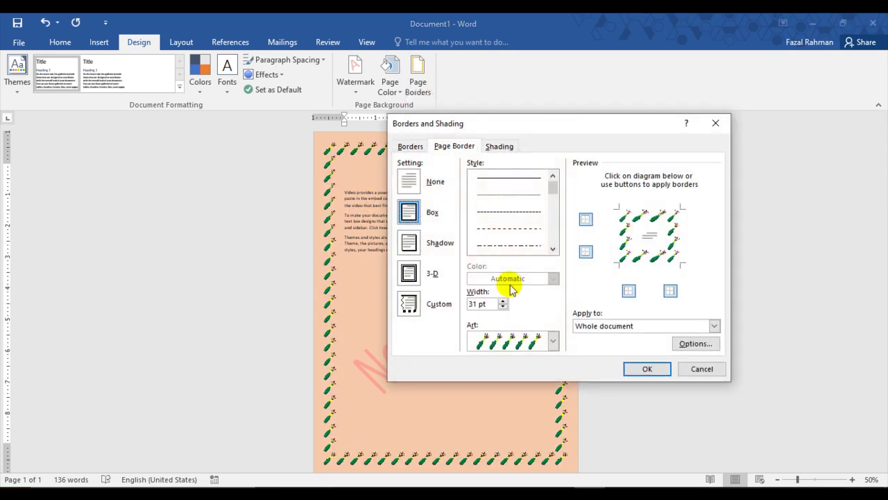
{"action": "left_click", "coordinate": [553, 339]}
{"action": "scroll", "coordinate": [520, 389], "scroll_direction": "down", "scroll_amount": 2}
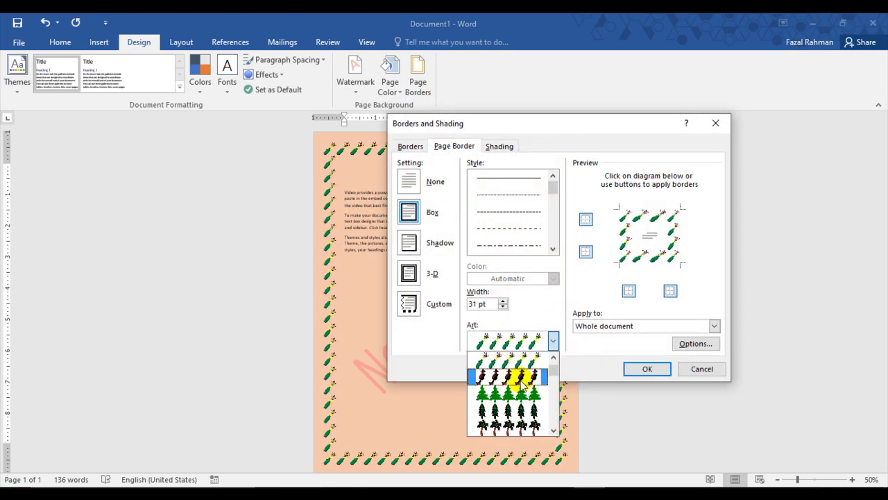
{"action": "left_click", "coordinate": [511, 392]}
{"action": "left_click", "coordinate": [648, 371]}
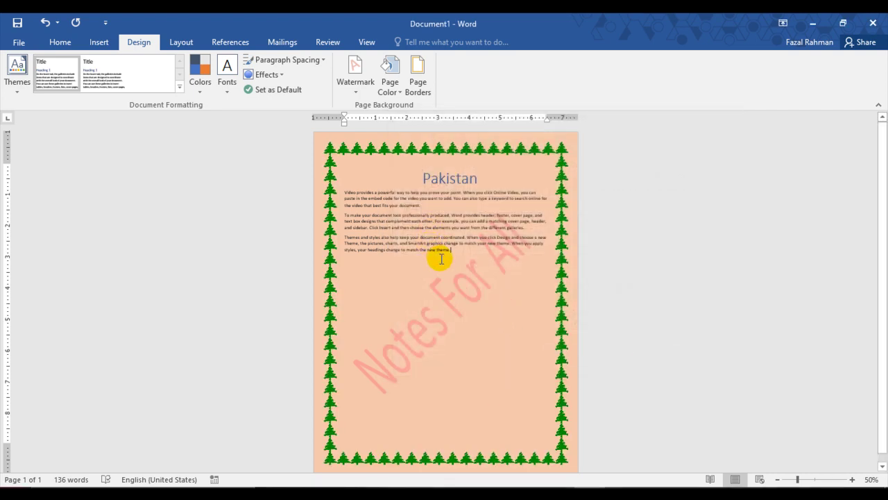
{"action": "left_click", "coordinate": [460, 312]}
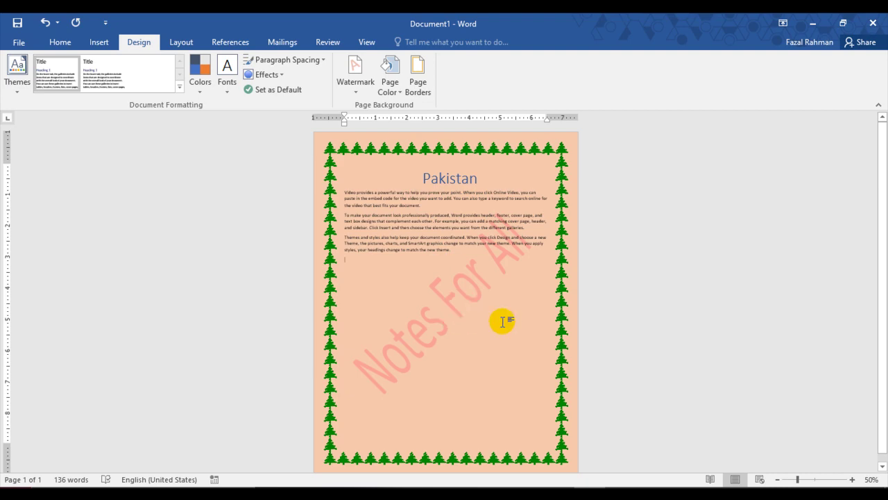
{"action": "key", "text": "alt"}
{"action": "left_click", "coordinate": [482, 310]}
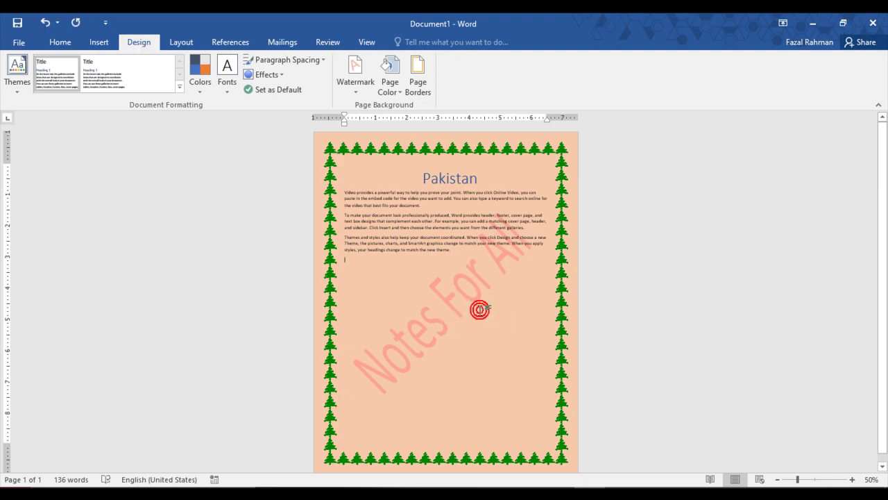
{"action": "scroll", "coordinate": [478, 310], "scroll_direction": "up", "scroll_amount": 4}
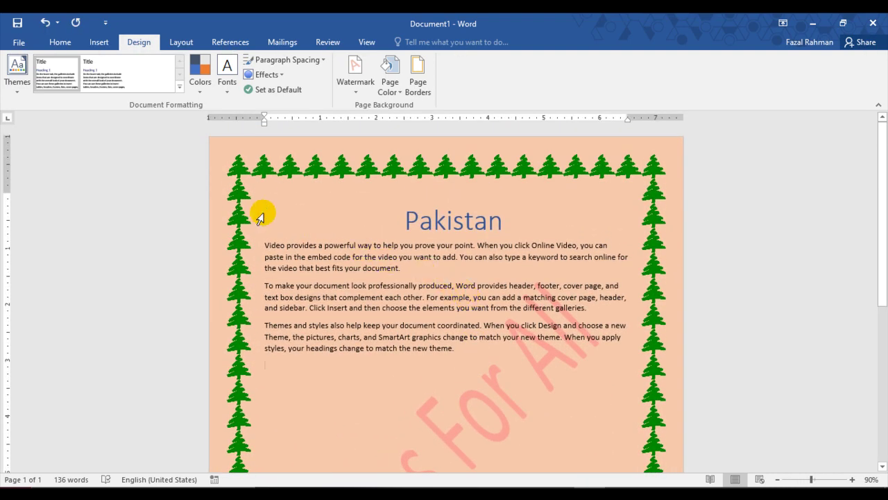
Insert the Integral cover page before the Pakistan page and zoom to view both pages
{"action": "left_click", "coordinate": [97, 42]}
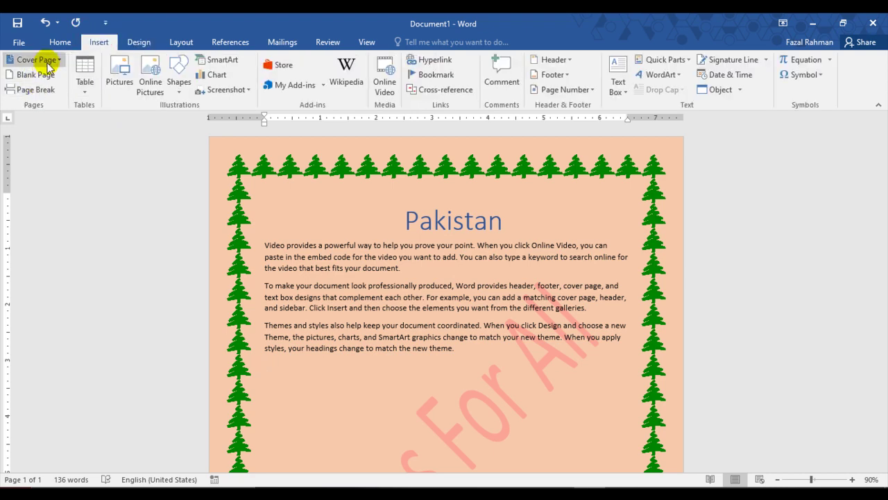
{"action": "left_click", "coordinate": [43, 60]}
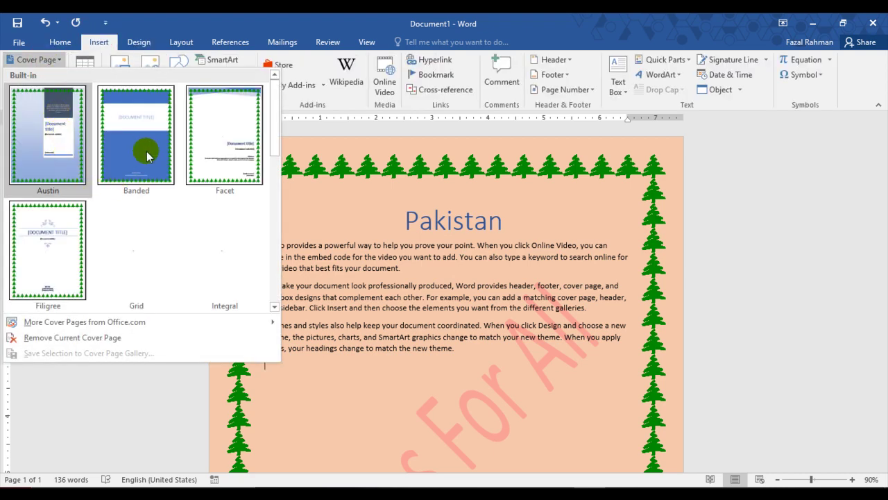
{"action": "left_click", "coordinate": [218, 246]}
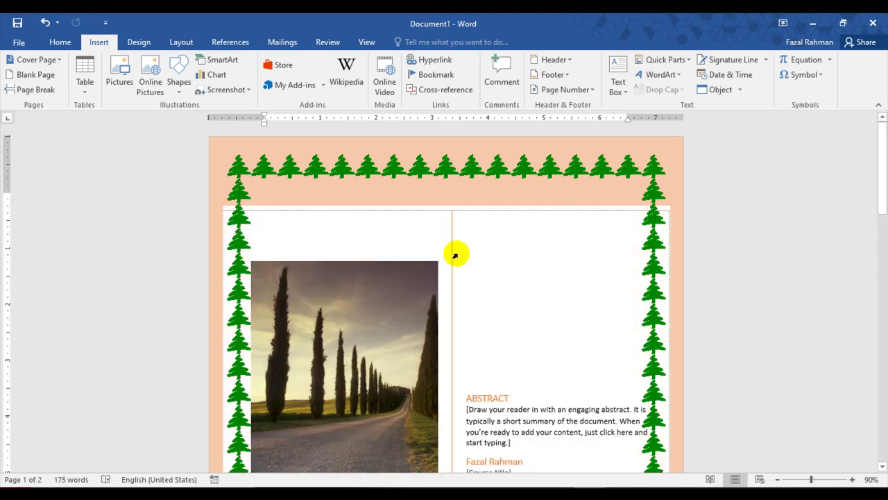
{"action": "key", "text": "alt"}
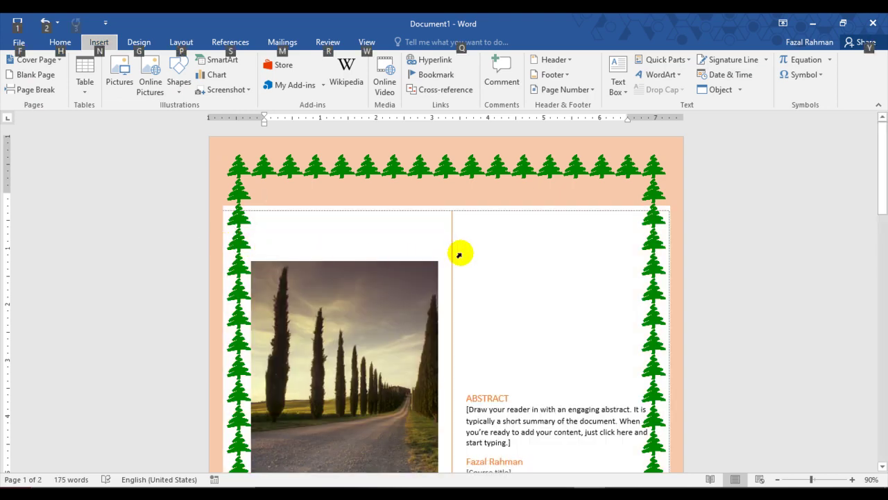
{"action": "scroll", "coordinate": [495, 261], "scroll_direction": "down", "scroll_amount": 5}
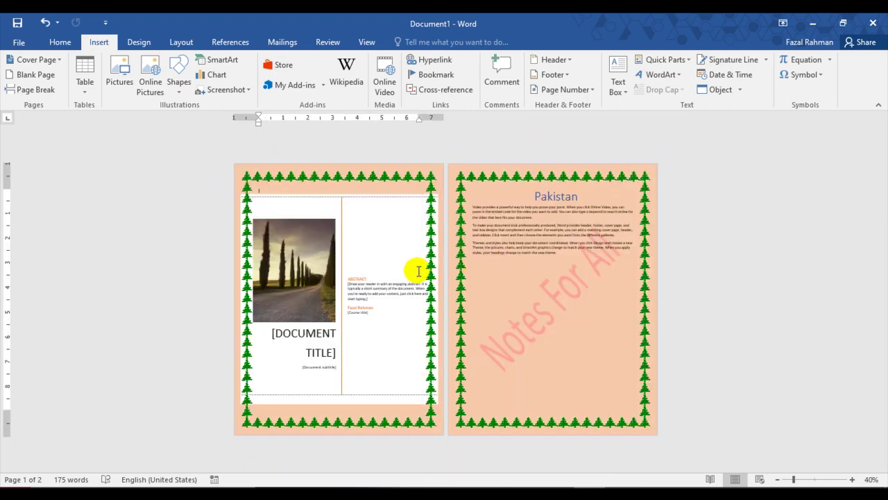
{"action": "key", "text": "alt"}
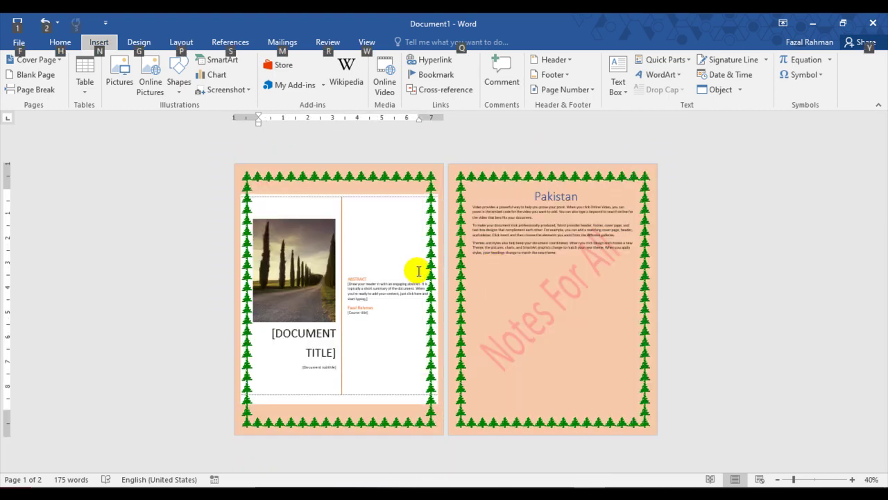
{"action": "scroll", "coordinate": [419, 271], "scroll_direction": "up", "scroll_amount": 1}
{"action": "scroll", "coordinate": [418, 271], "scroll_direction": "up", "scroll_amount": 1}
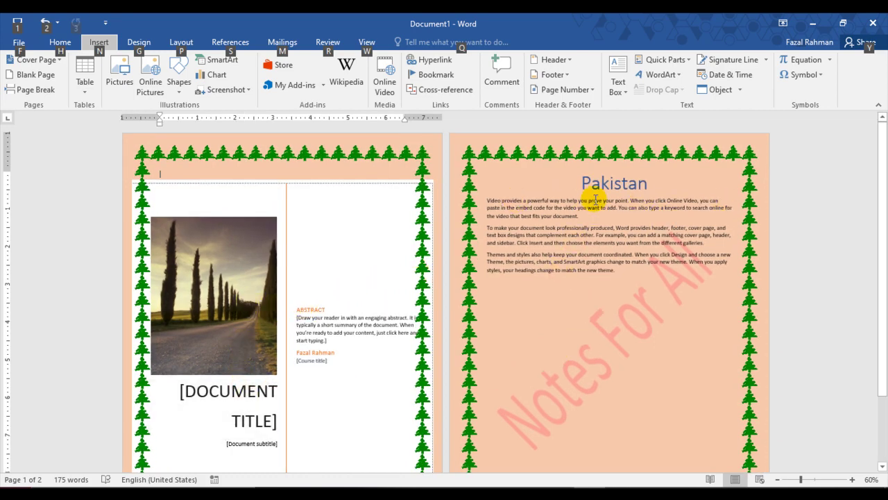
{"action": "left_click", "coordinate": [367, 203]}
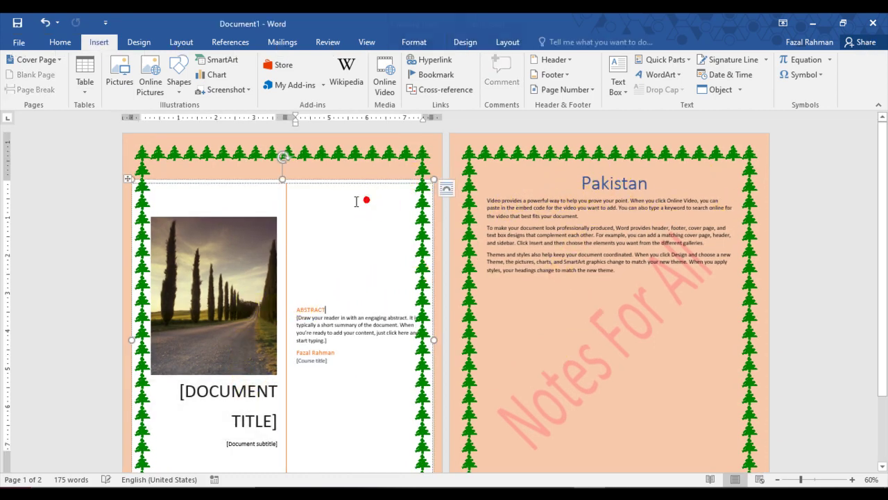
{"action": "left_click", "coordinate": [137, 42]}
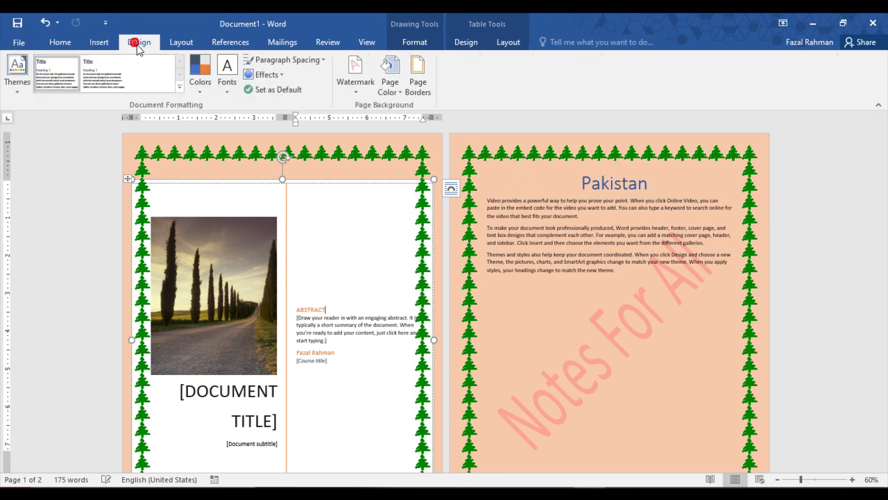
{"action": "left_click", "coordinate": [20, 77]}
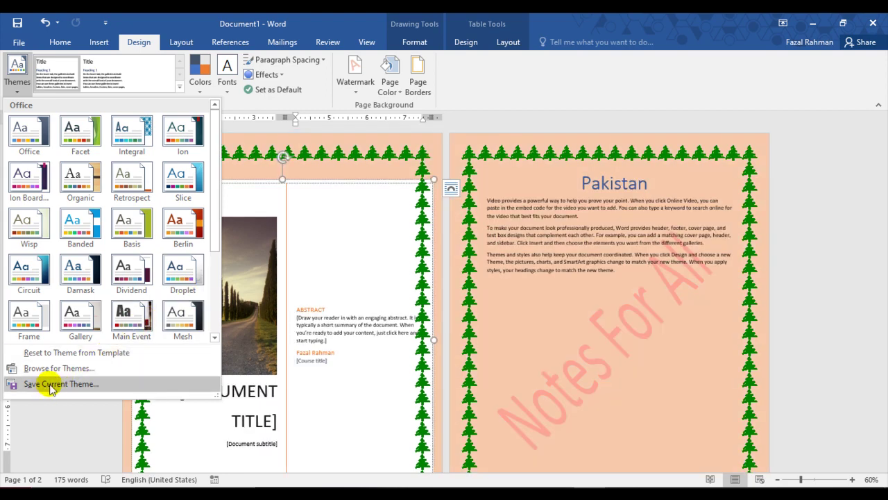
{"action": "left_click", "coordinate": [332, 310]}
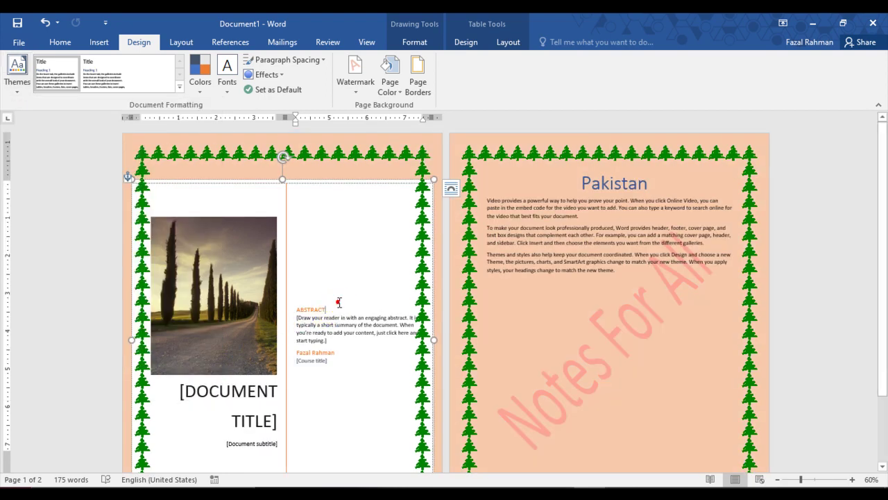
{"action": "left_click", "coordinate": [499, 315]}
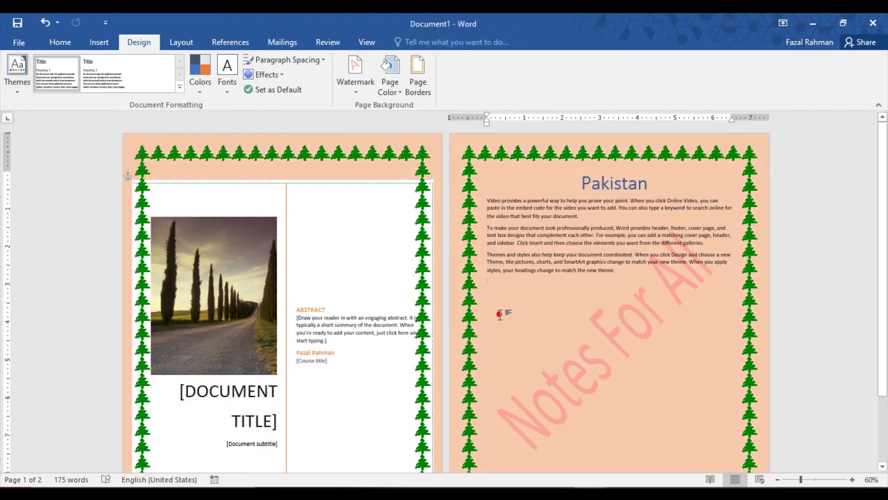
{"action": "left_click", "coordinate": [419, 87]}
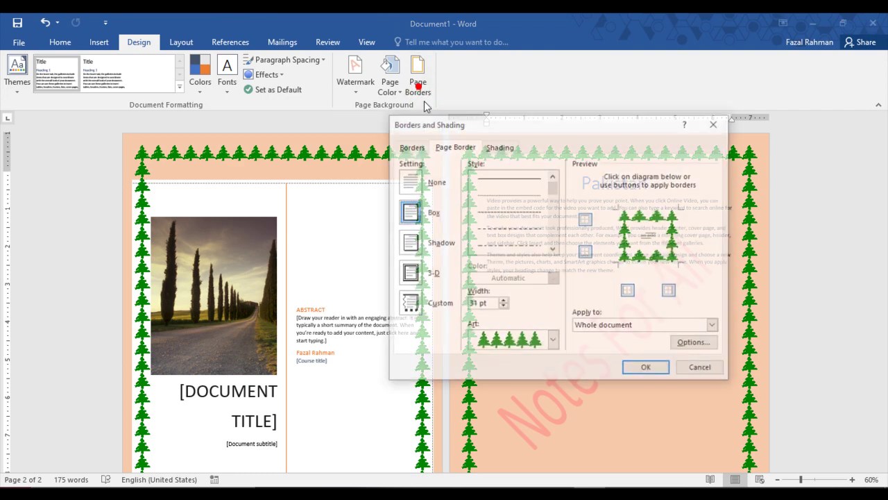
{"action": "left_click", "coordinate": [499, 147]}
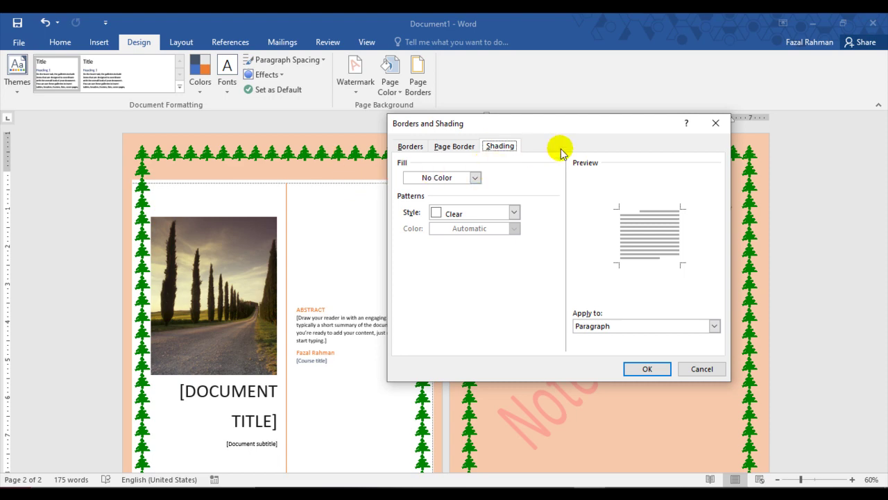
{"action": "left_click", "coordinate": [715, 123]}
{"action": "left_click", "coordinate": [58, 42]}
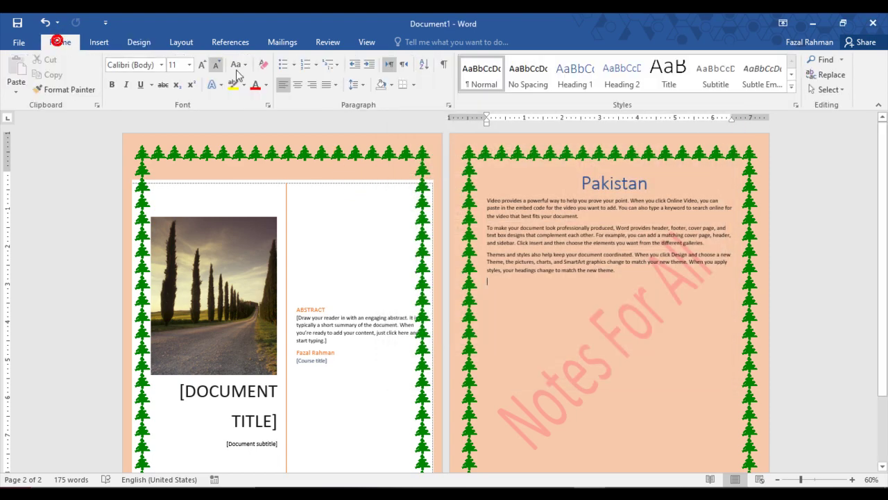
{"action": "left_click", "coordinate": [413, 84]}
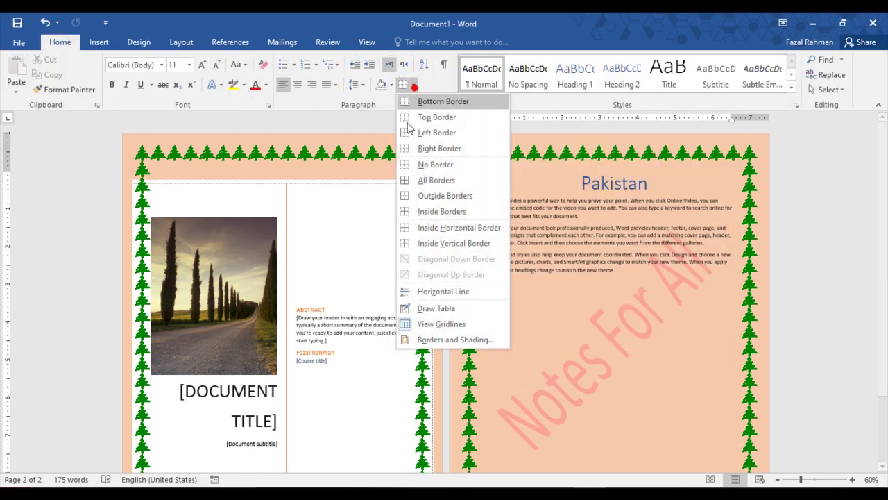
{"action": "left_click", "coordinate": [437, 339]}
{"action": "left_click", "coordinate": [462, 147]}
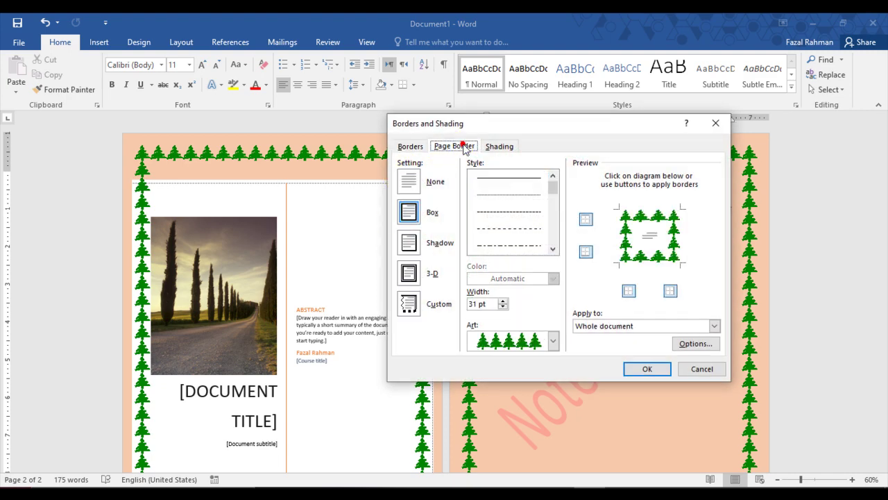
{"action": "left_click", "coordinate": [501, 146]}
{"action": "left_click", "coordinate": [409, 146]}
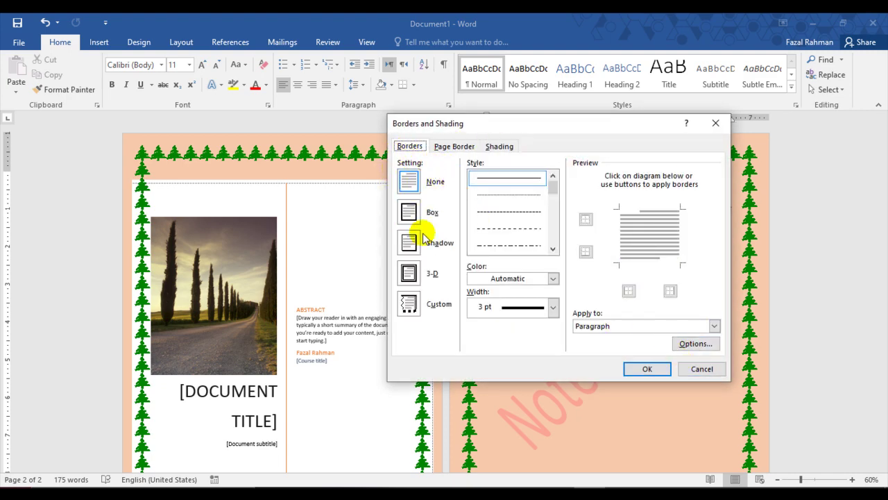
{"action": "left_click", "coordinate": [461, 146]}
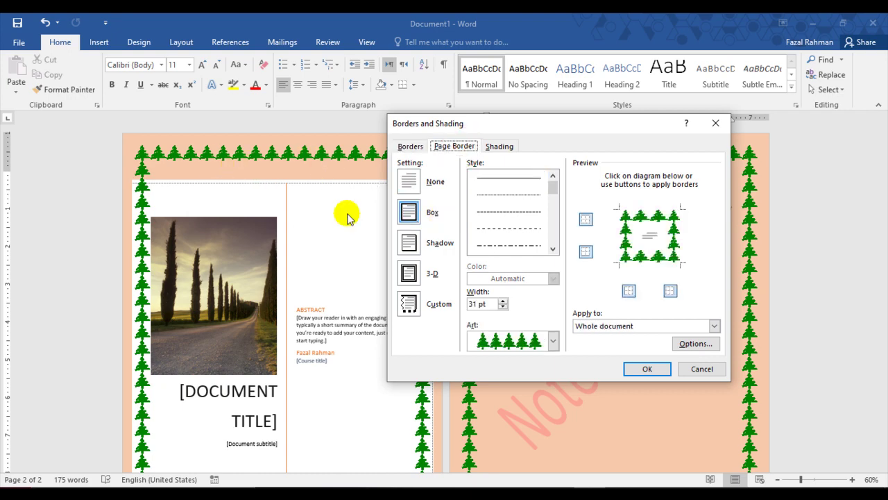
{"action": "left_click", "coordinate": [499, 146]}
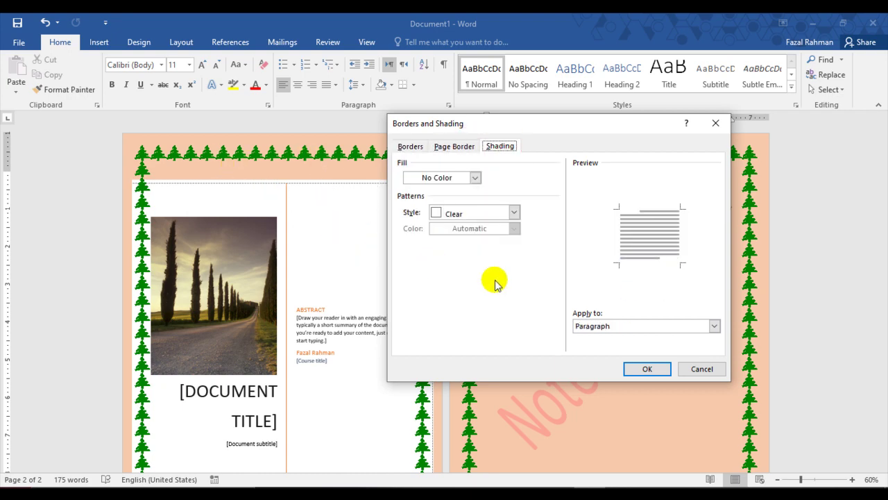
{"action": "left_click", "coordinate": [702, 368]}
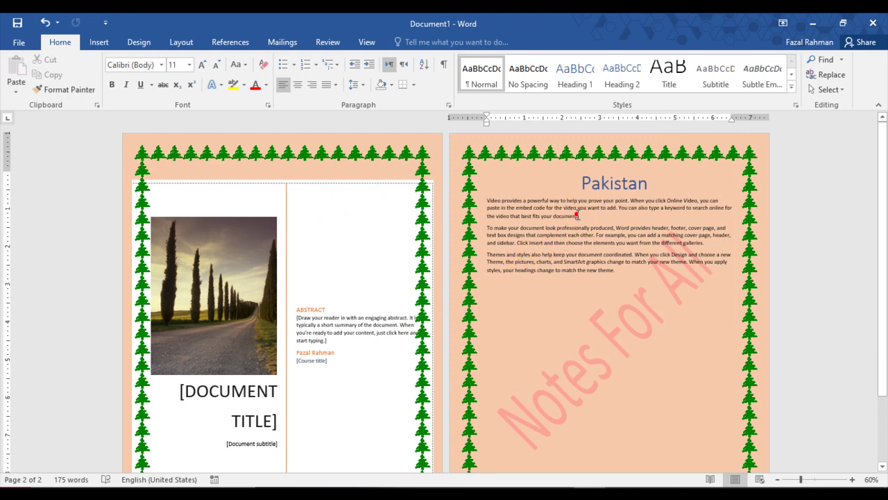
Shade the selected paragraph text with light orange fill and a 10% orange pattern
{"action": "left_click_drag", "start_coordinate": [516, 207], "coordinate": [577, 216]}
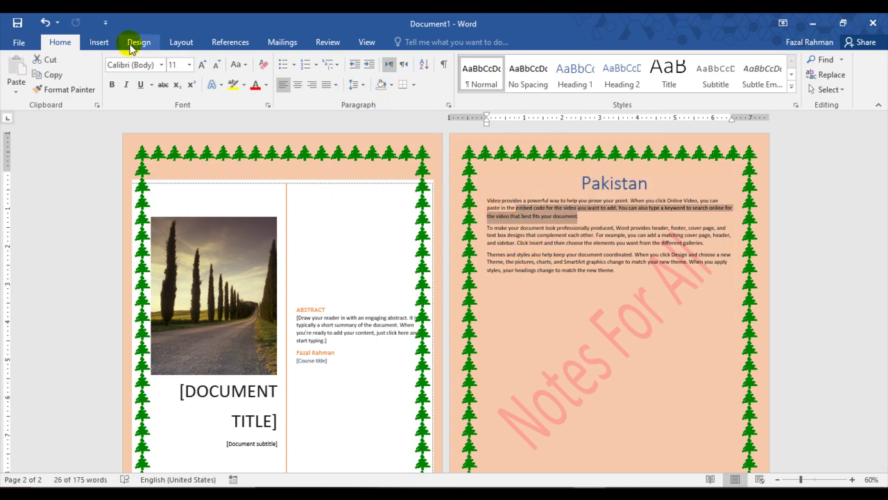
{"action": "left_click", "coordinate": [131, 46]}
{"action": "left_click", "coordinate": [419, 82]}
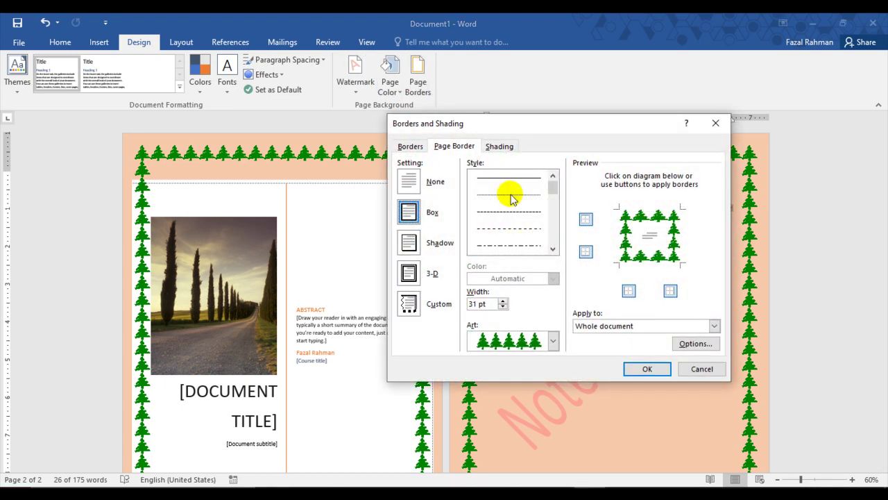
{"action": "left_click", "coordinate": [500, 145]}
{"action": "left_click", "coordinate": [475, 179]}
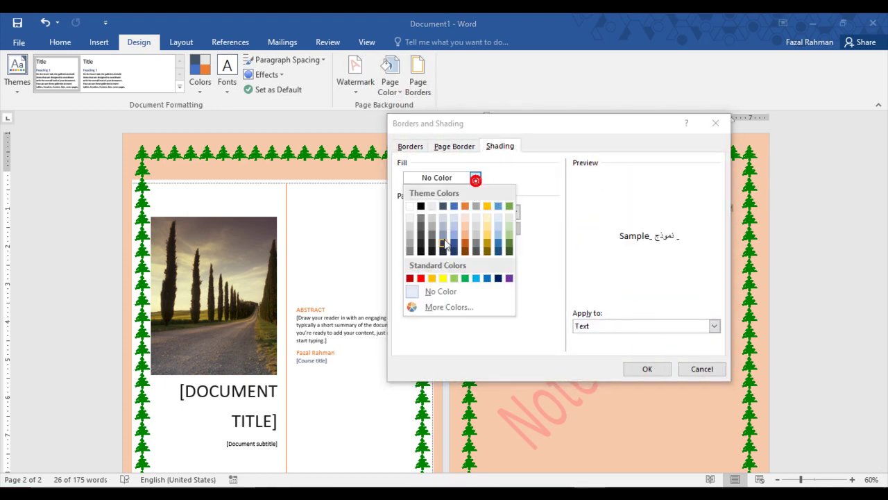
{"action": "left_click", "coordinate": [467, 237]}
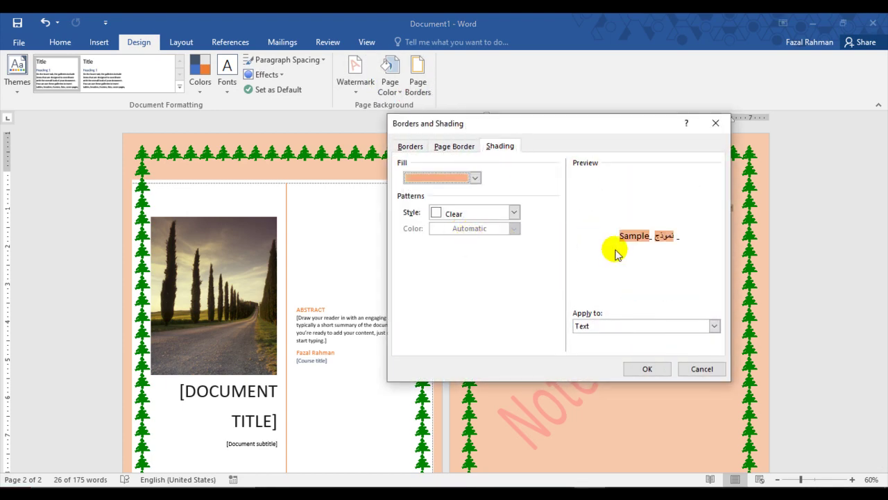
{"action": "left_click", "coordinate": [513, 212]}
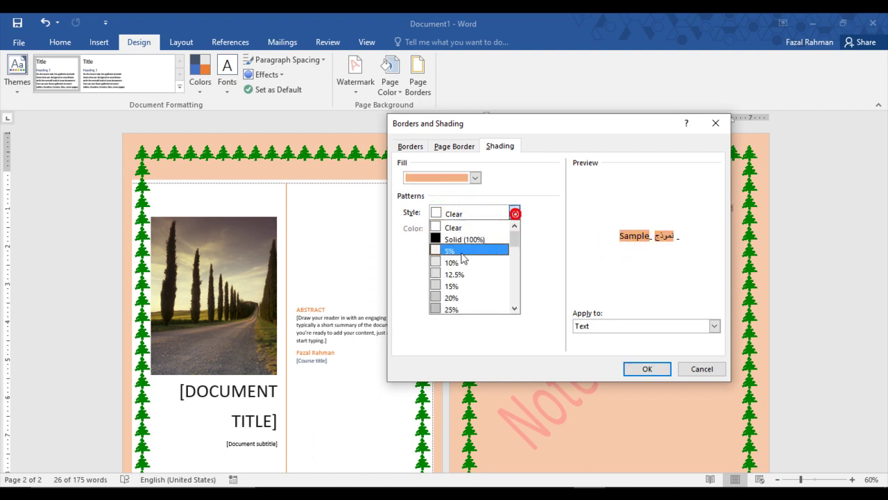
{"action": "left_click", "coordinate": [453, 264]}
{"action": "left_click", "coordinate": [514, 229]}
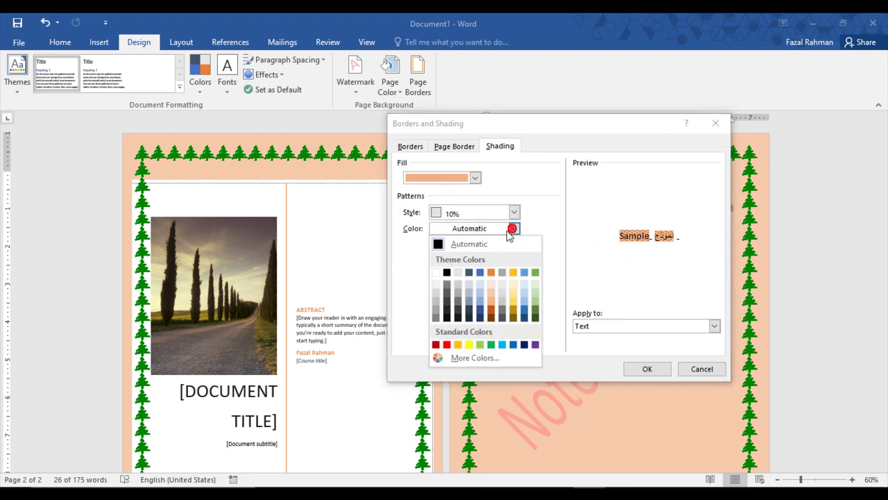
{"action": "left_click", "coordinate": [492, 299]}
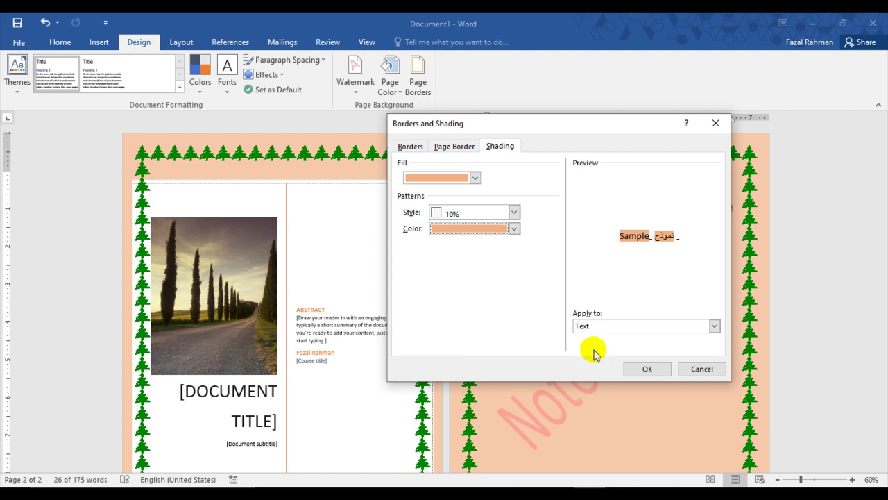
{"action": "left_click", "coordinate": [645, 368]}
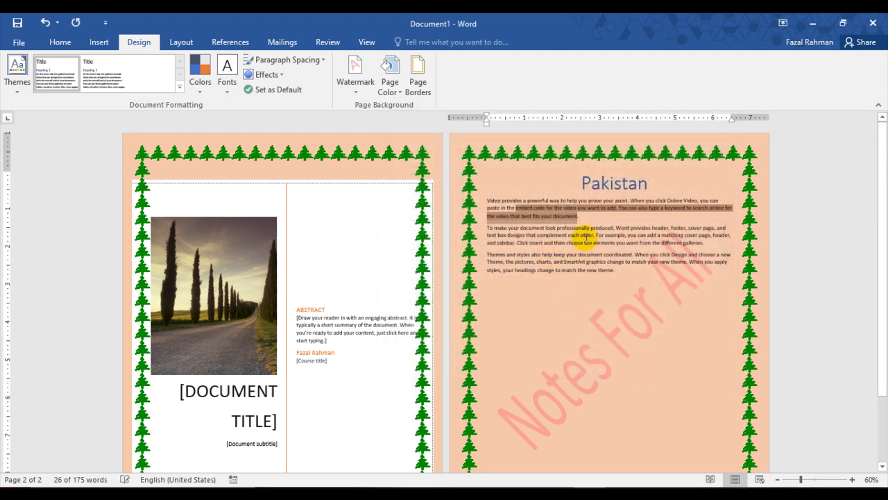
{"action": "left_click", "coordinate": [585, 237]}
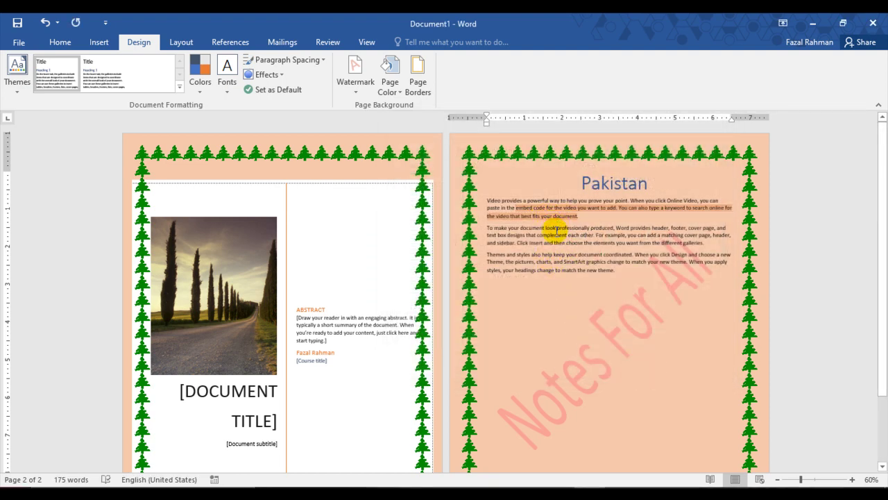